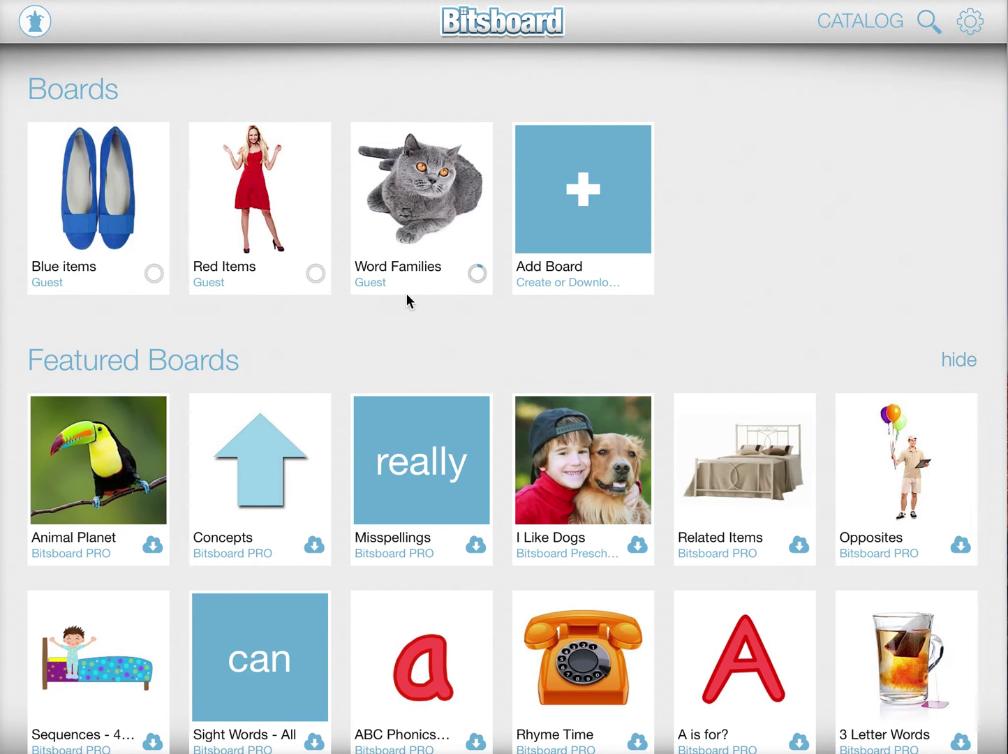
Step: Play the Word Families board in Photo Touch and bring up its game options
{"action": "left_click", "coordinate": [409, 230]}
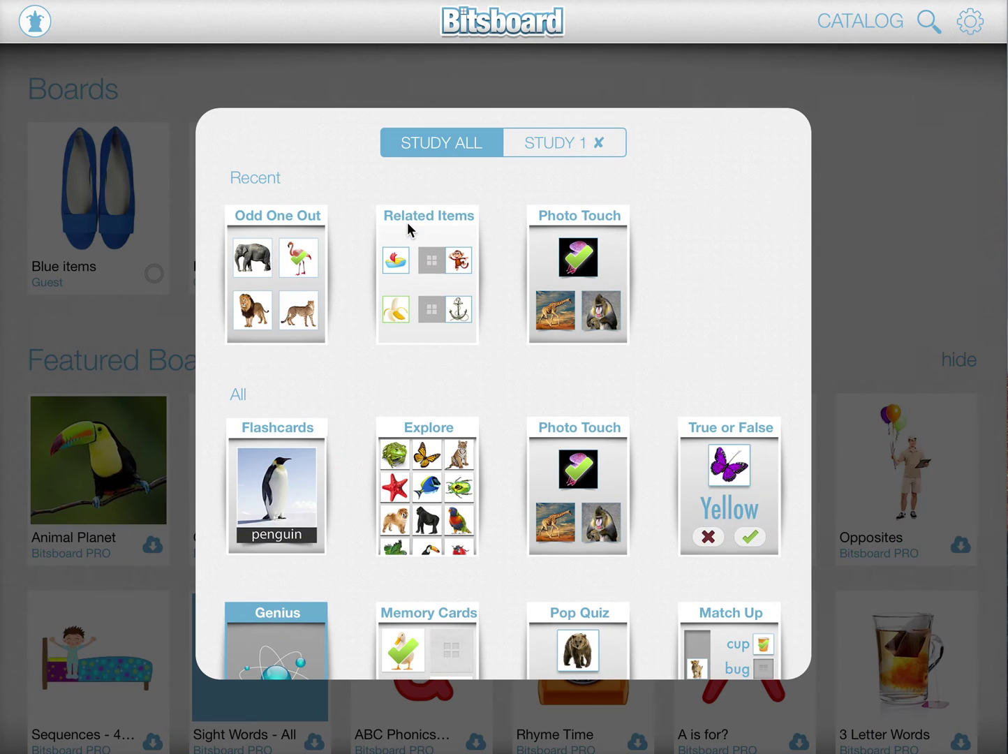
{"action": "left_click", "coordinate": [571, 272]}
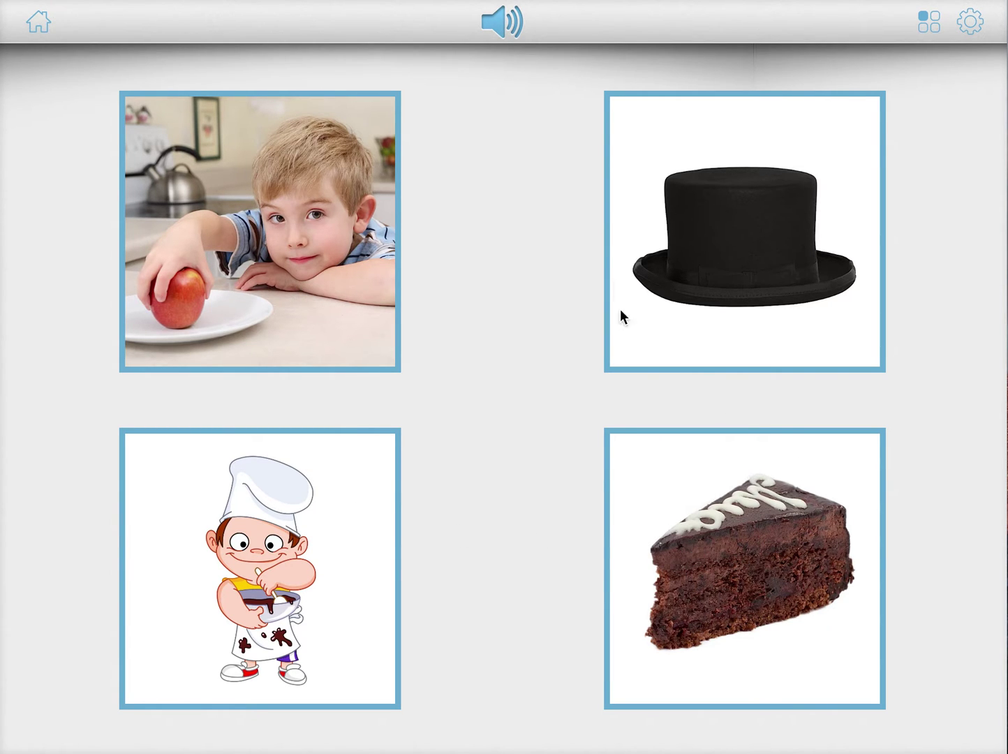
{"action": "left_click", "coordinate": [970, 21]}
Step: Set Photo Touch to show pictures with related items, then answer the round with the chef
{"action": "left_click", "coordinate": [891, 70]}
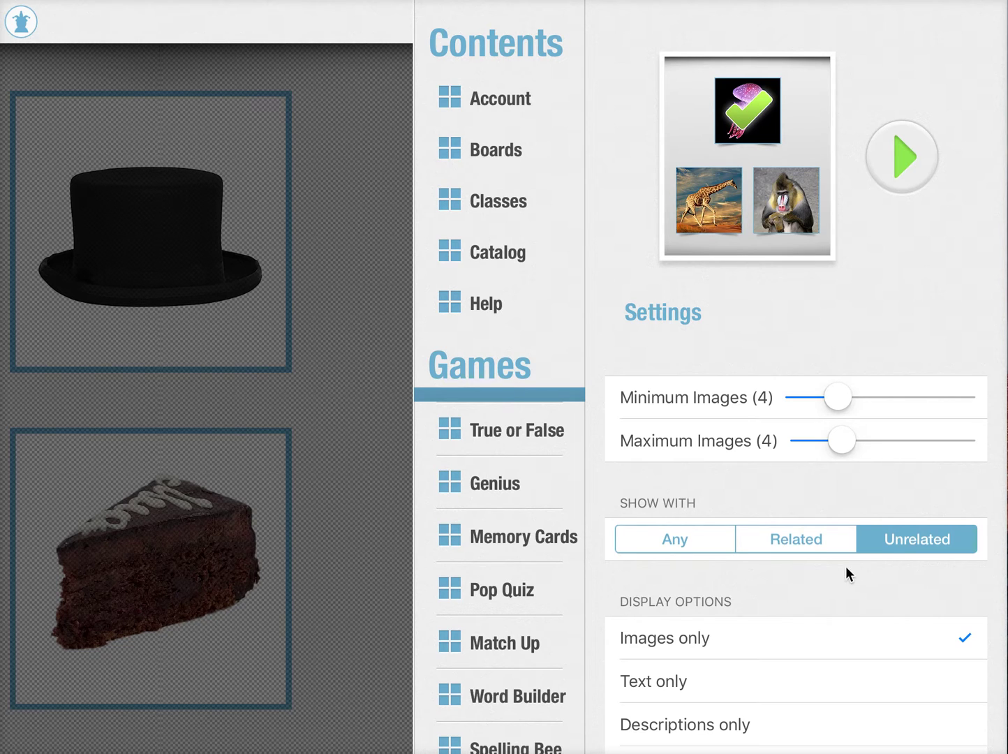
{"action": "left_click", "coordinate": [793, 536]}
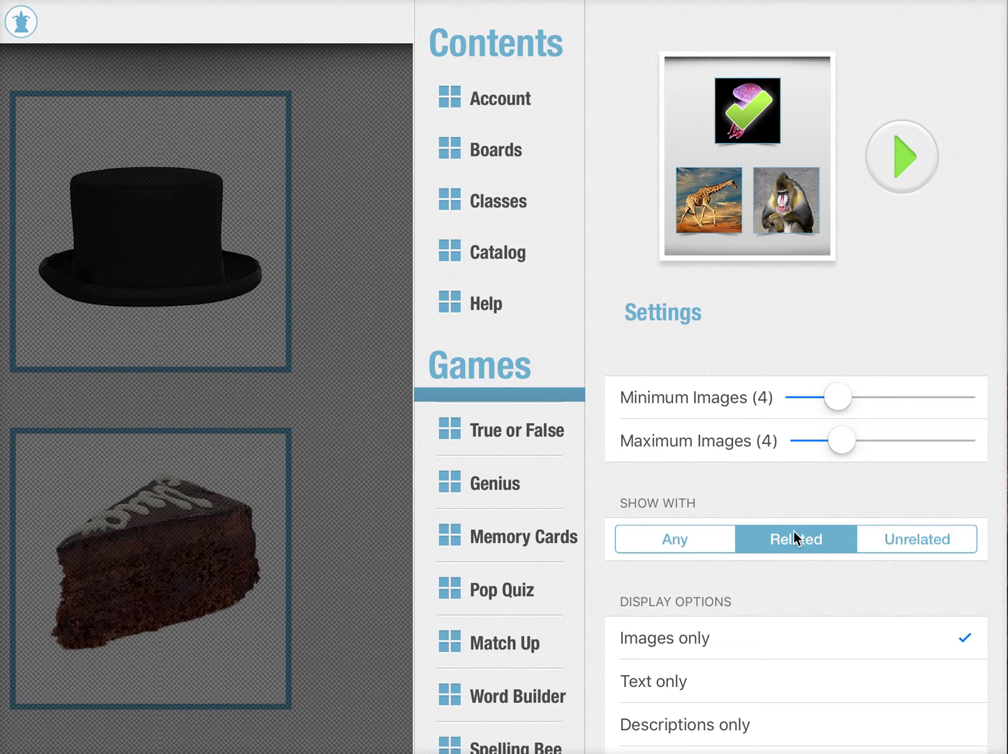
{"action": "left_click", "coordinate": [358, 360]}
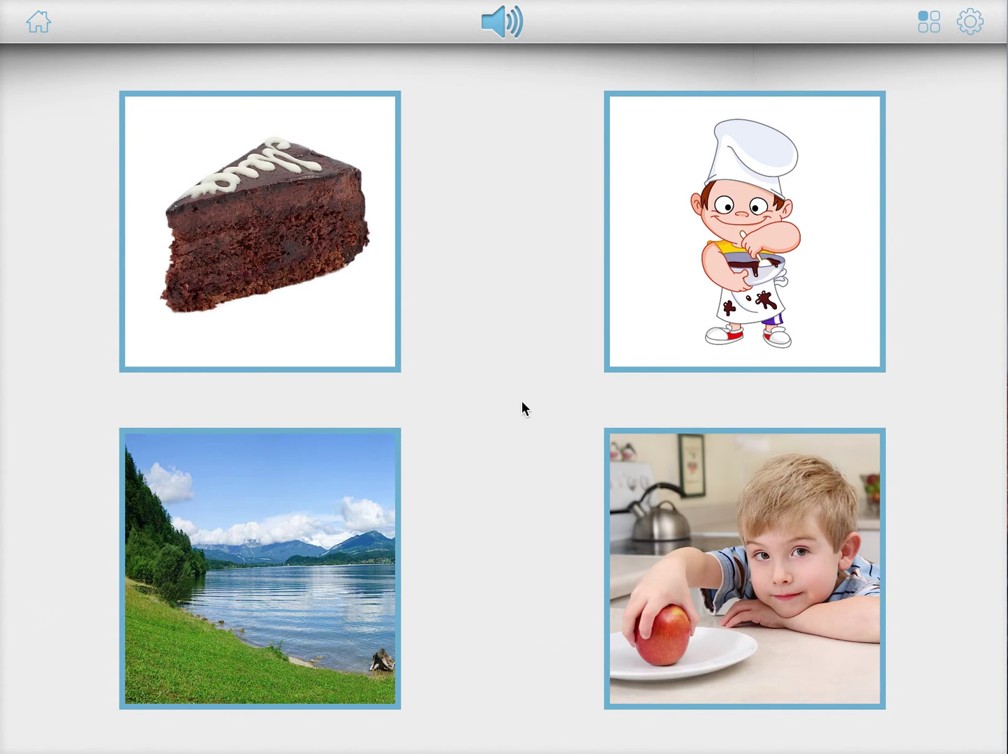
{"action": "left_click", "coordinate": [729, 246]}
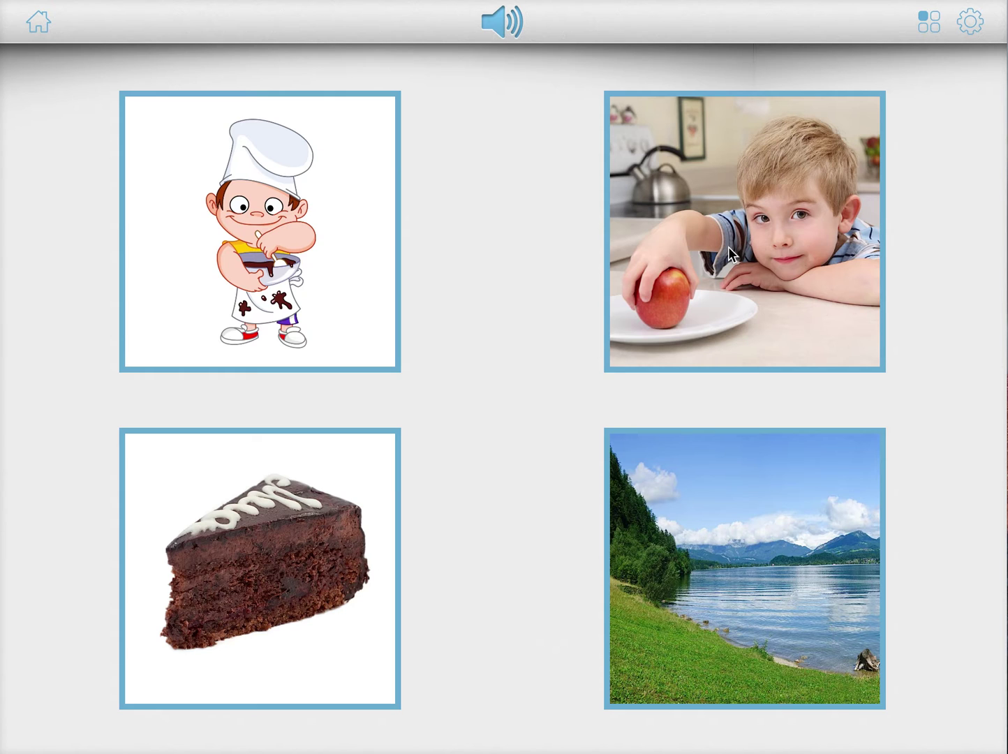
{"action": "left_click", "coordinate": [977, 21]}
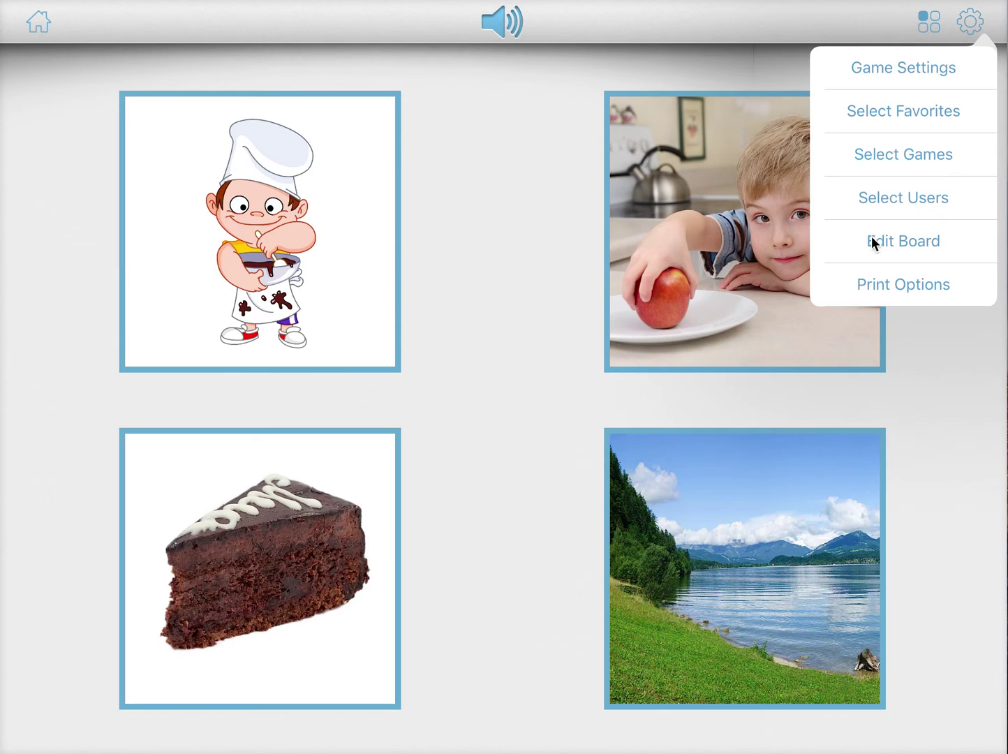
Step: Open the Word Families board editor and review the cat, hat, bat and mat items
{"action": "left_click", "coordinate": [875, 241]}
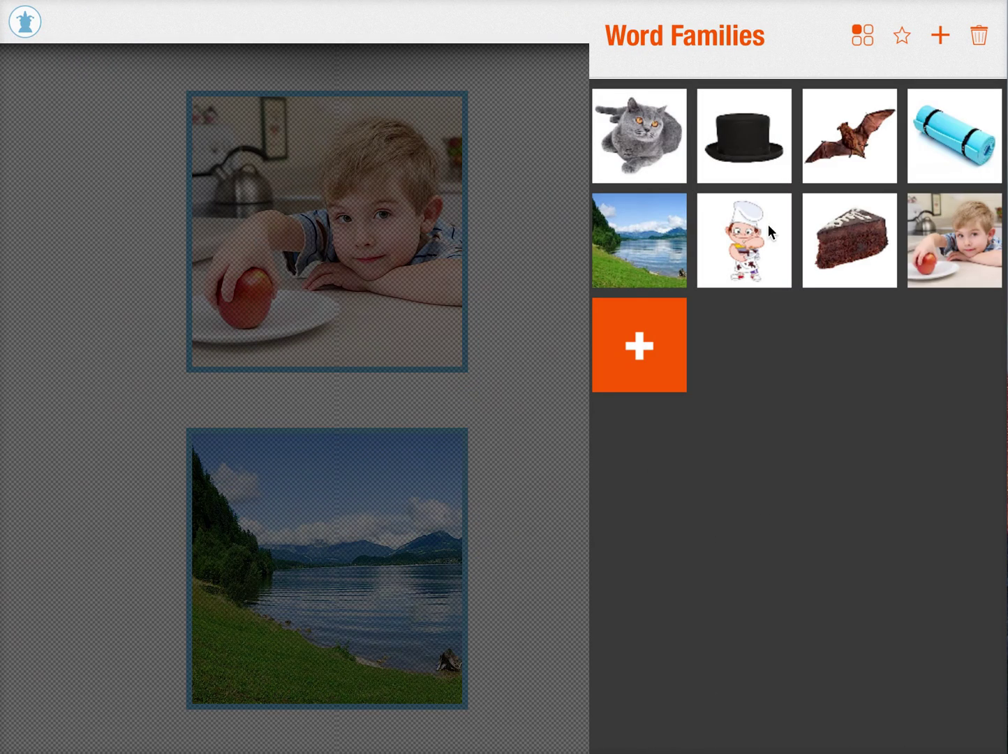
{"action": "left_click", "coordinate": [645, 149]}
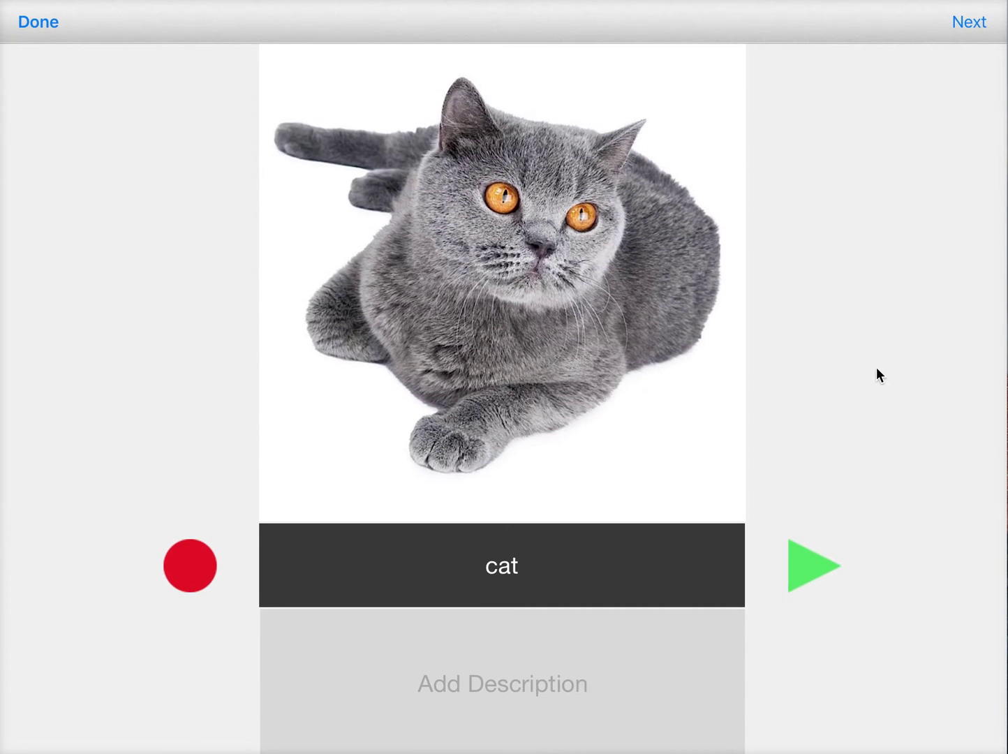
{"action": "scroll", "coordinate": [875, 367], "scroll_direction": "down", "scroll_amount": 3}
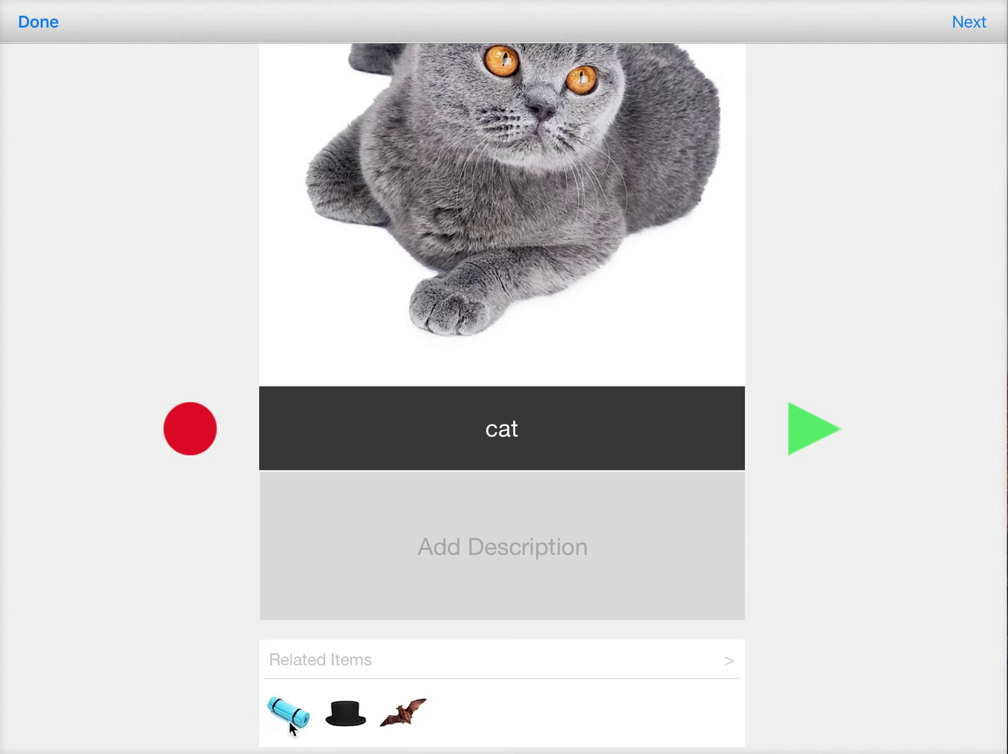
{"action": "left_click", "coordinate": [958, 23]}
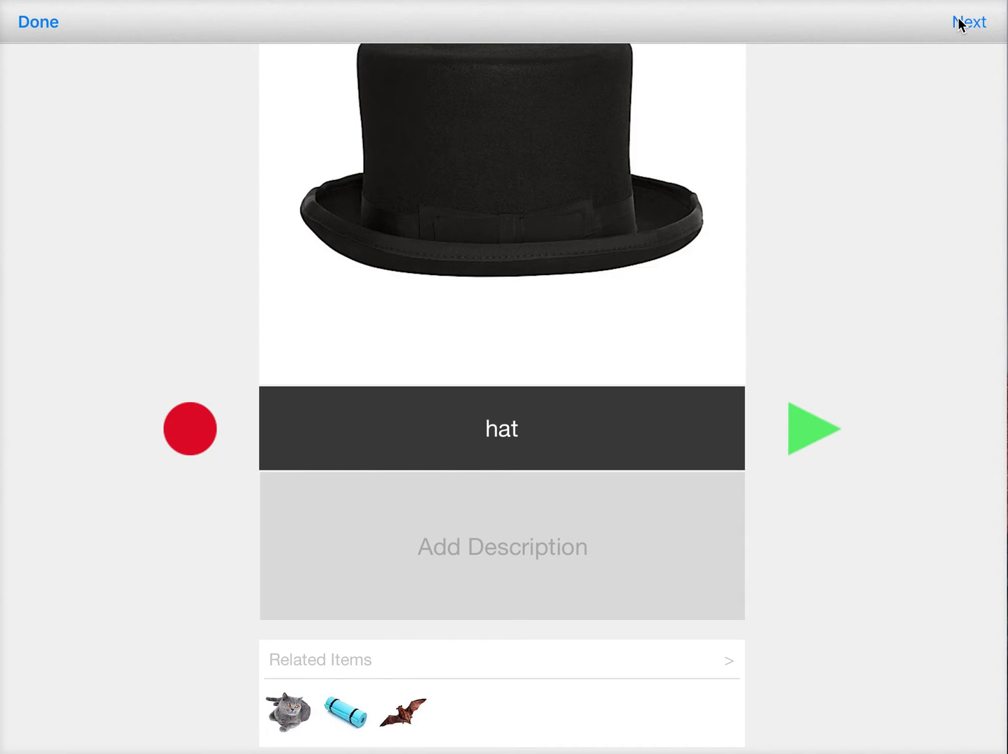
{"action": "left_click", "coordinate": [958, 23]}
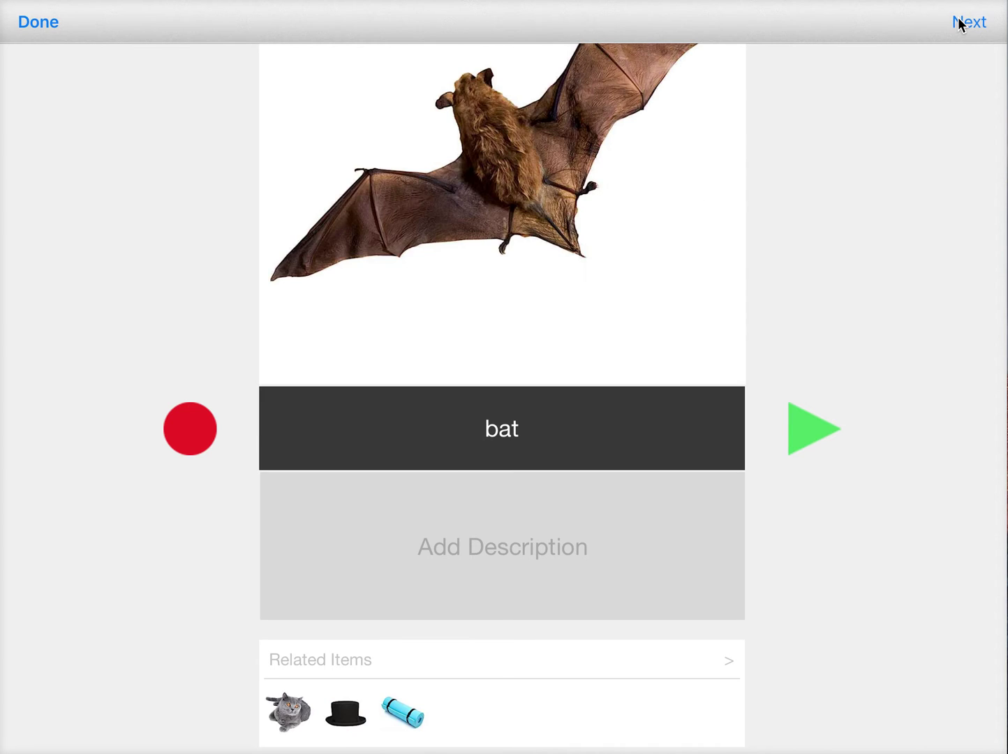
{"action": "left_click", "coordinate": [959, 24]}
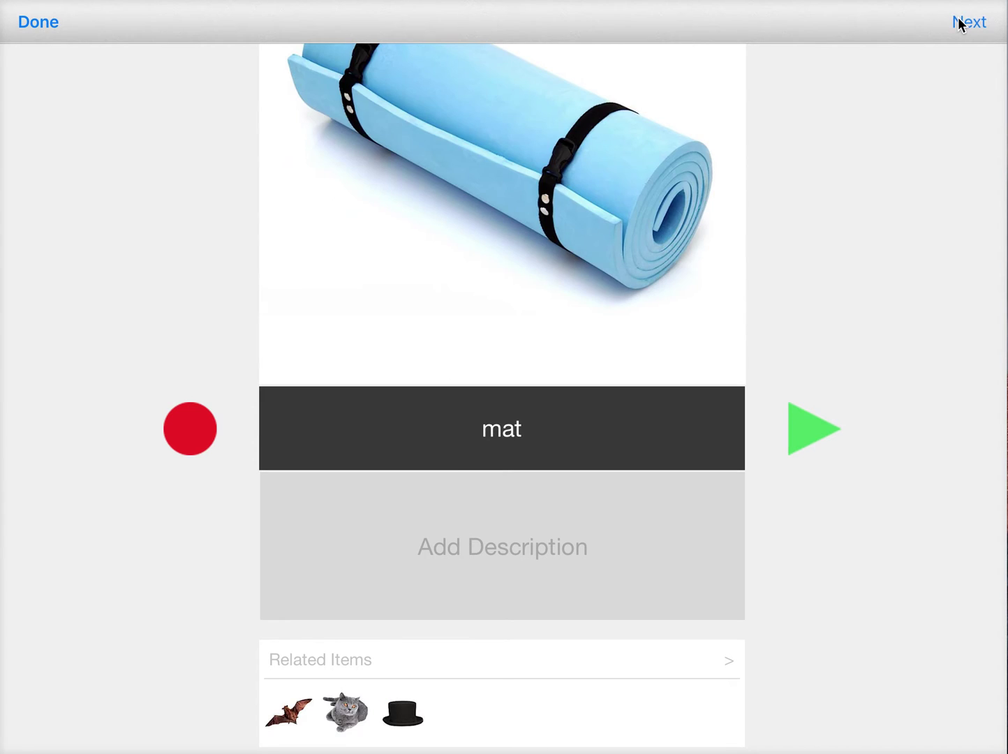
Step: Check the lake item's related items (cake, chef, boy-with-apple) and finish editing it
{"action": "left_click", "coordinate": [958, 23]}
{"action": "left_click", "coordinate": [342, 695]}
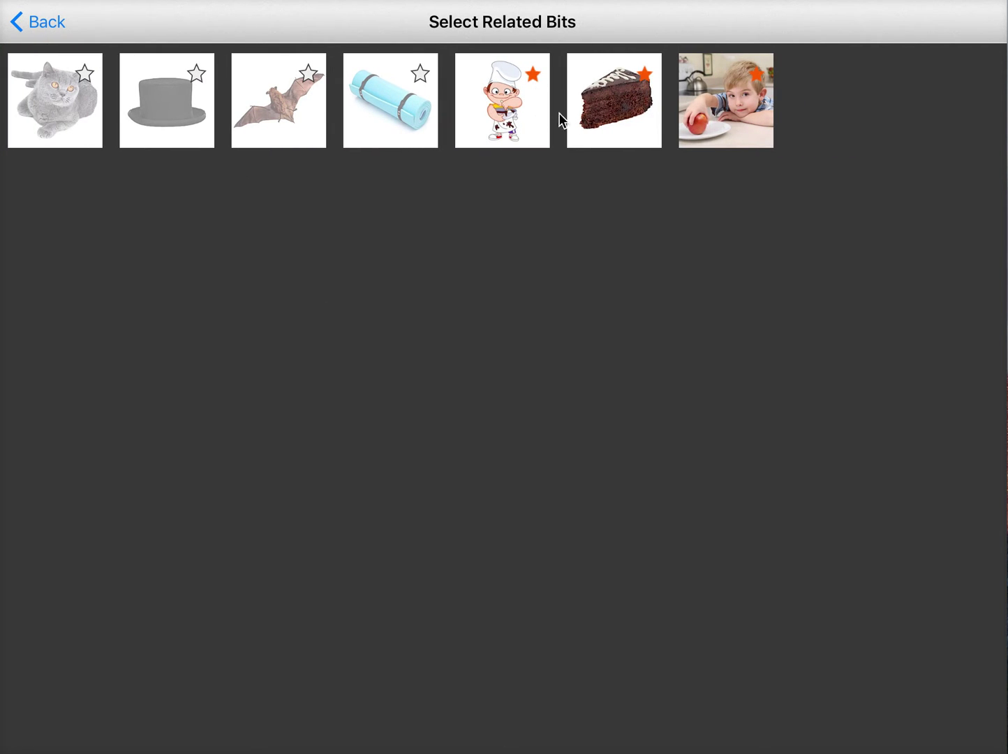
{"action": "left_click", "coordinate": [50, 22]}
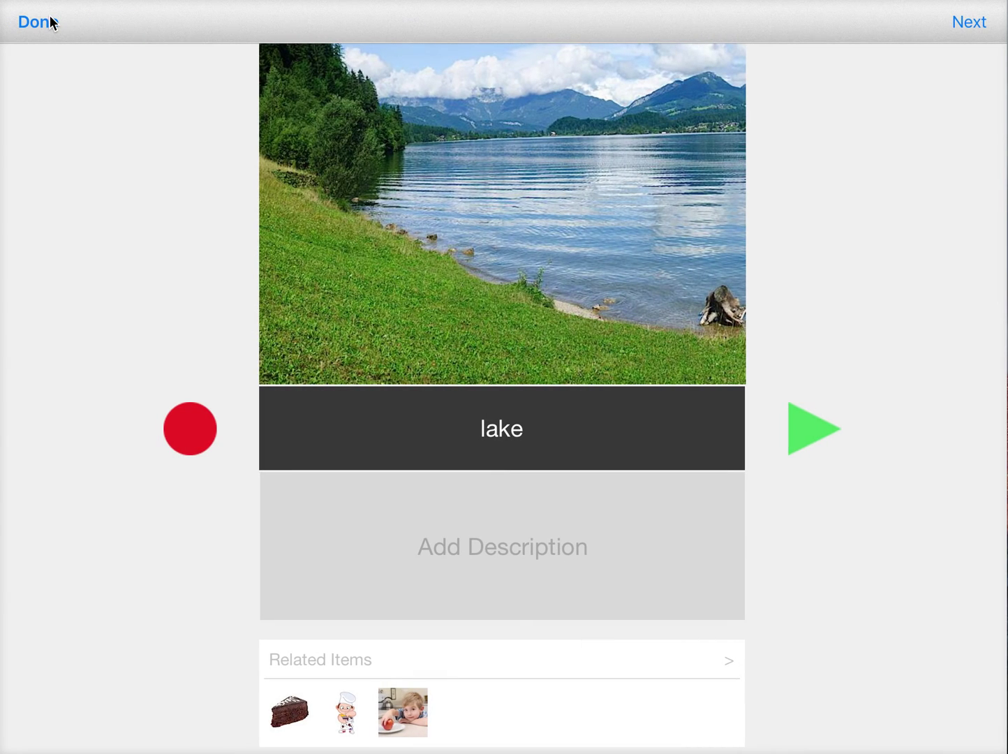
{"action": "left_click", "coordinate": [51, 22]}
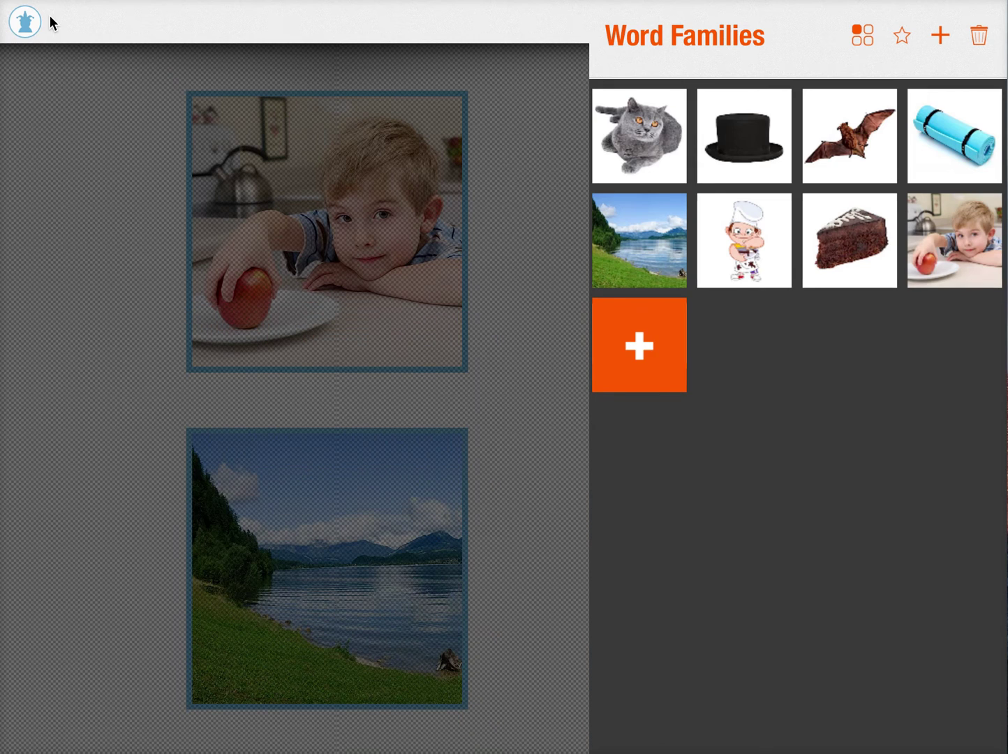
Step: Play Odd One Out on Word Families picking the chef, then start the Related Items game
{"action": "left_click", "coordinate": [150, 207]}
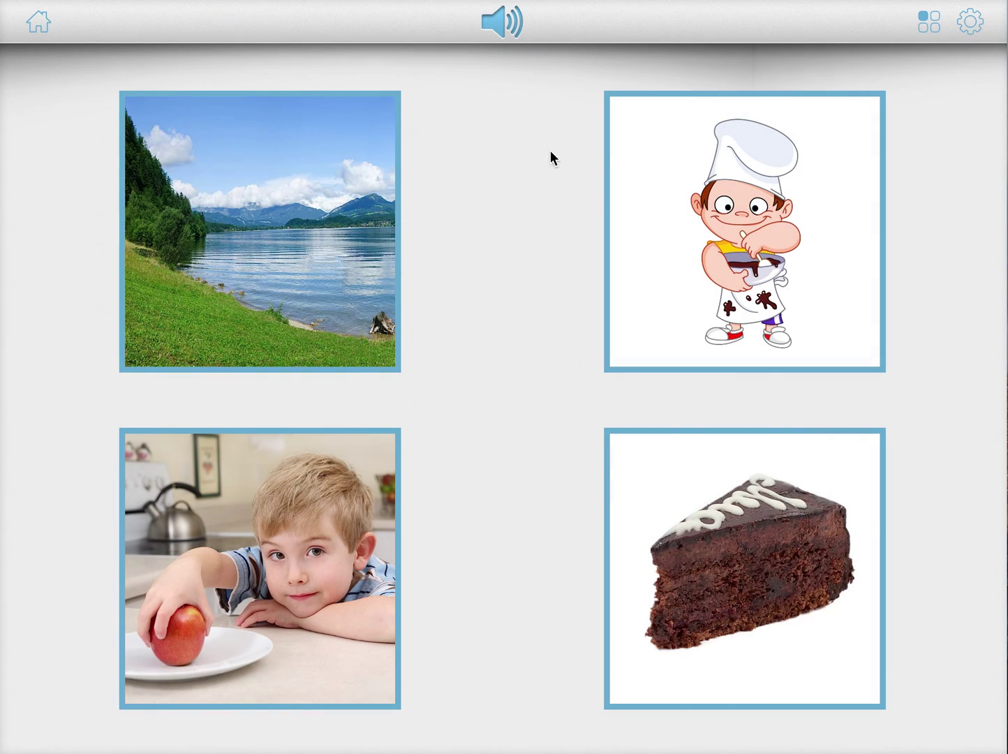
{"action": "left_click", "coordinate": [925, 28]}
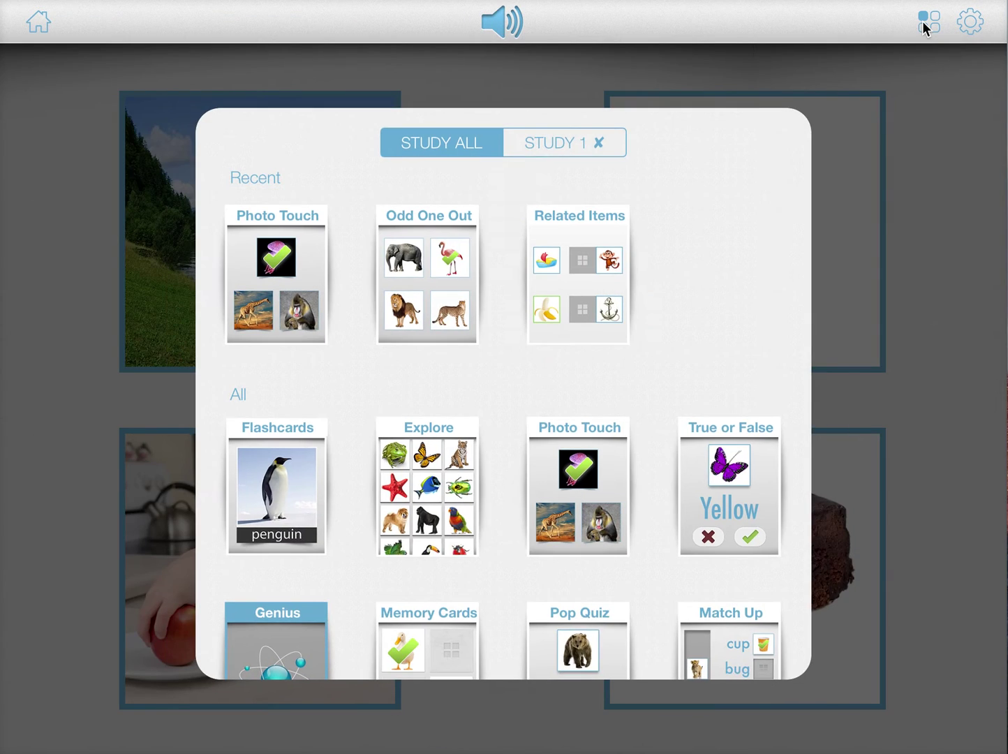
{"action": "left_click", "coordinate": [432, 267]}
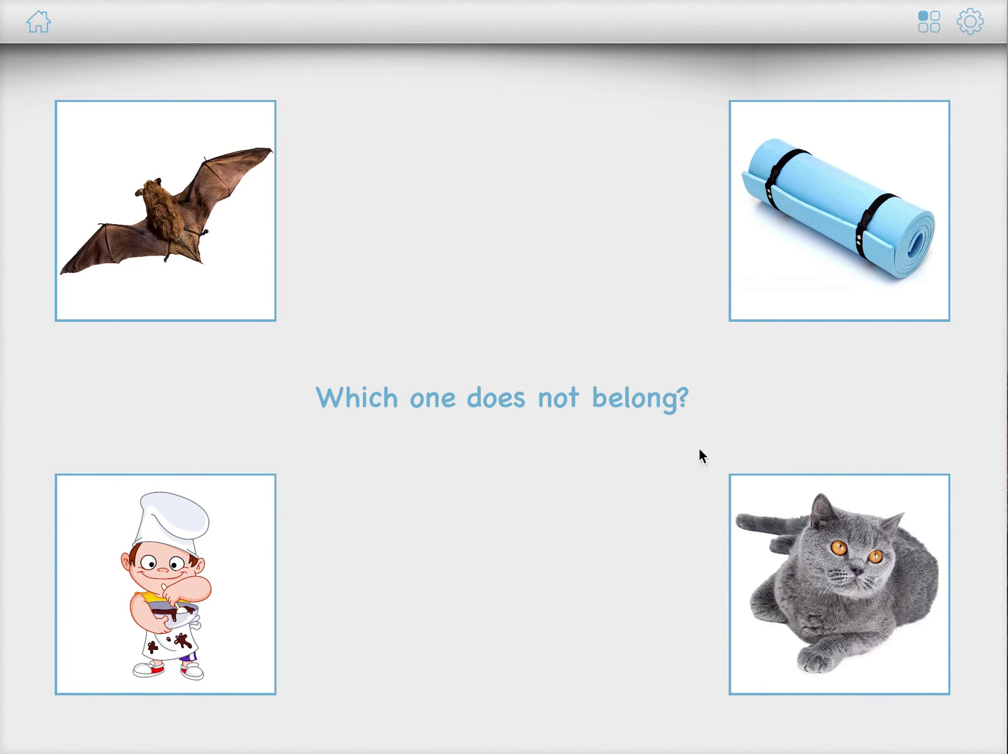
{"action": "left_click", "coordinate": [219, 549]}
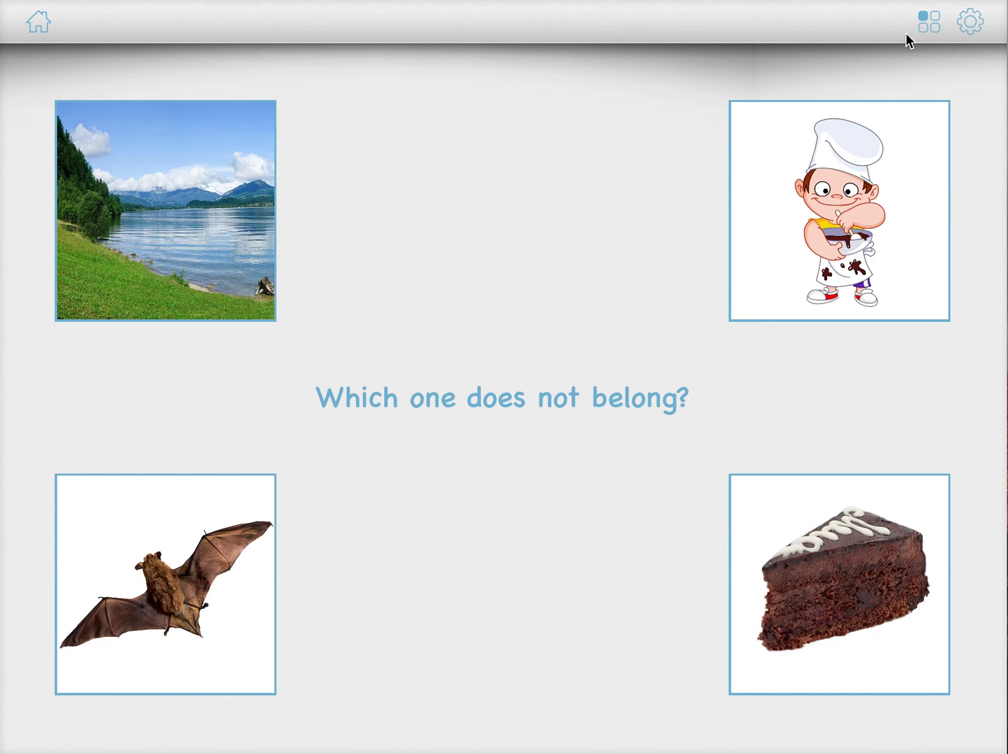
{"action": "left_click", "coordinate": [922, 21]}
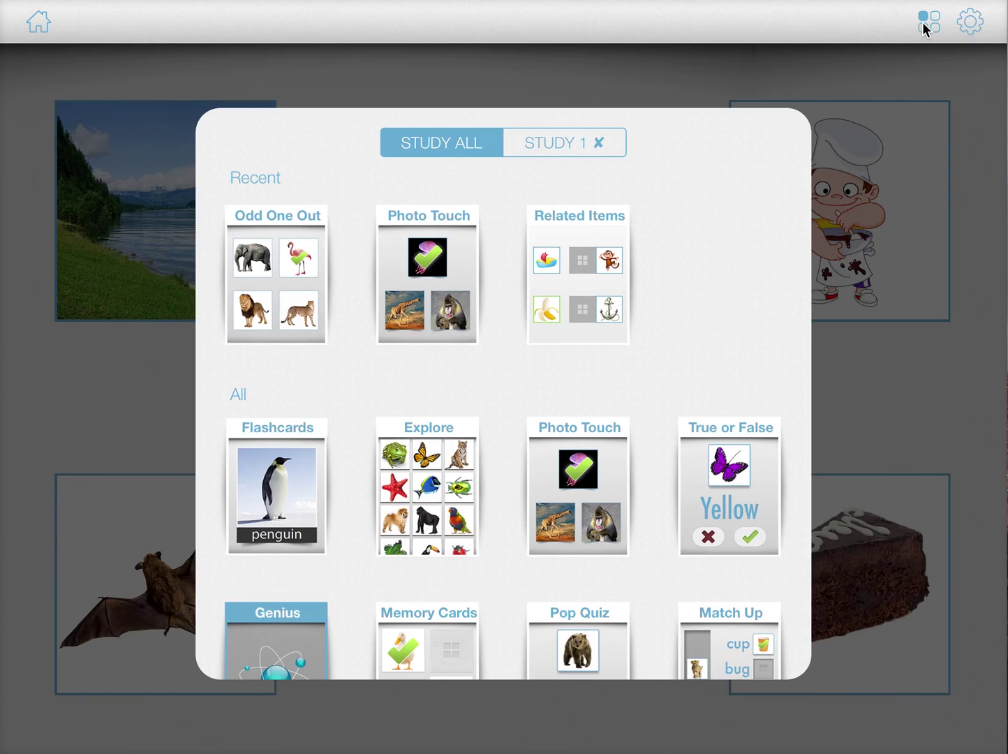
{"action": "left_click", "coordinate": [567, 273]}
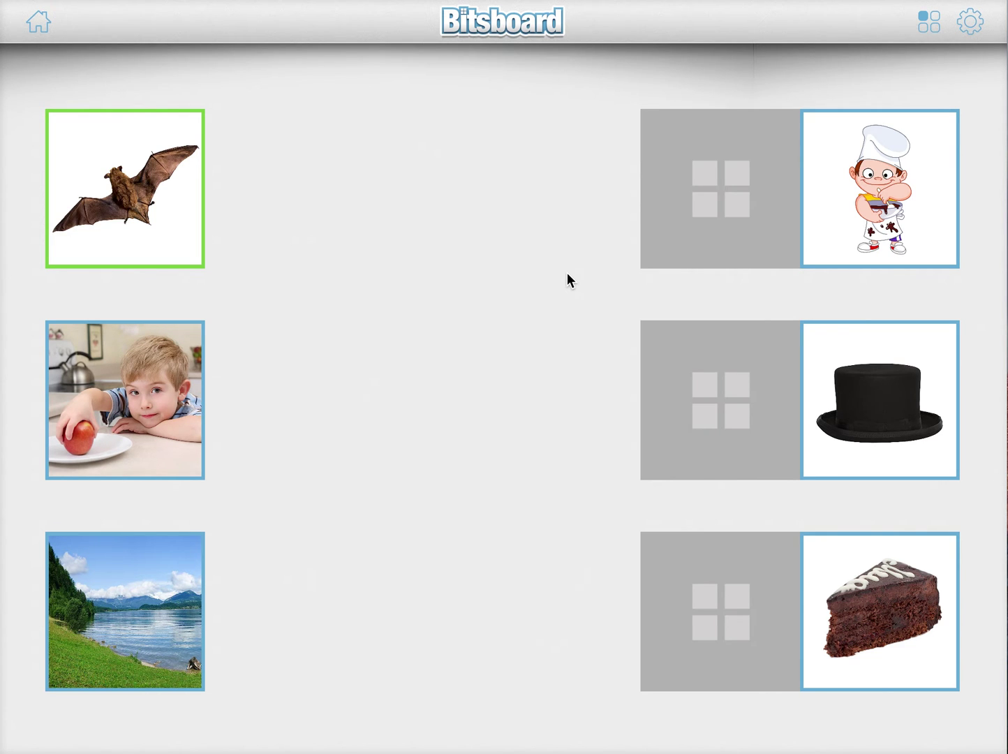
Step: Match the bat with the hat and the boy-with-apple with the chef
{"action": "left_click_drag", "start_coordinate": [170, 183], "coordinate": [723, 395]}
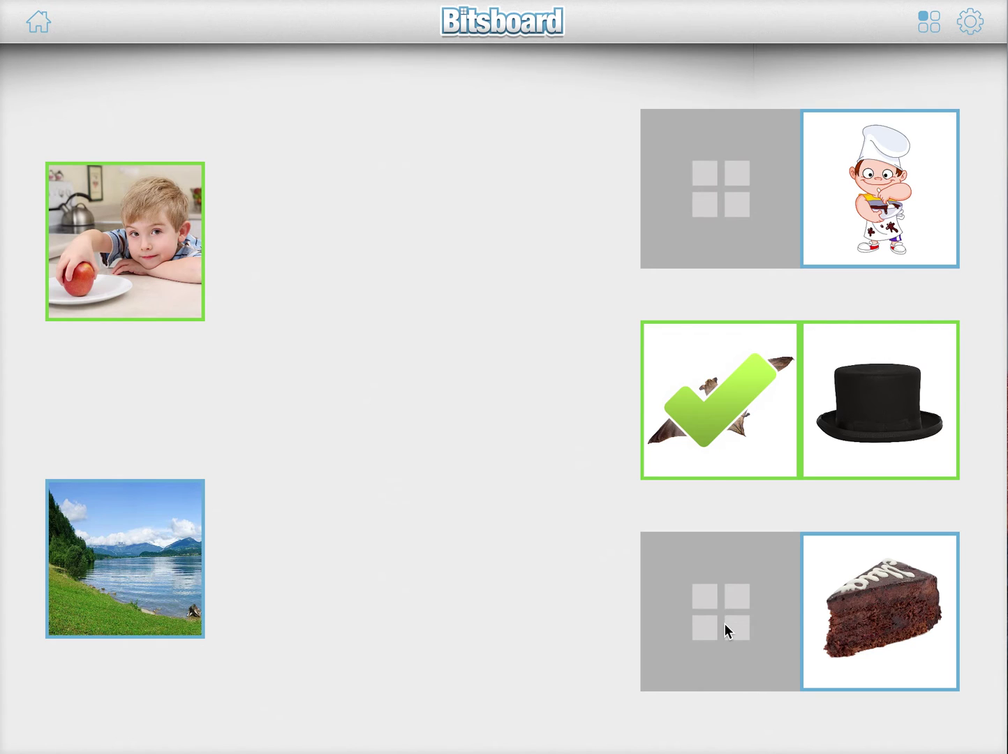
{"action": "left_click_drag", "start_coordinate": [104, 214], "coordinate": [673, 167]}
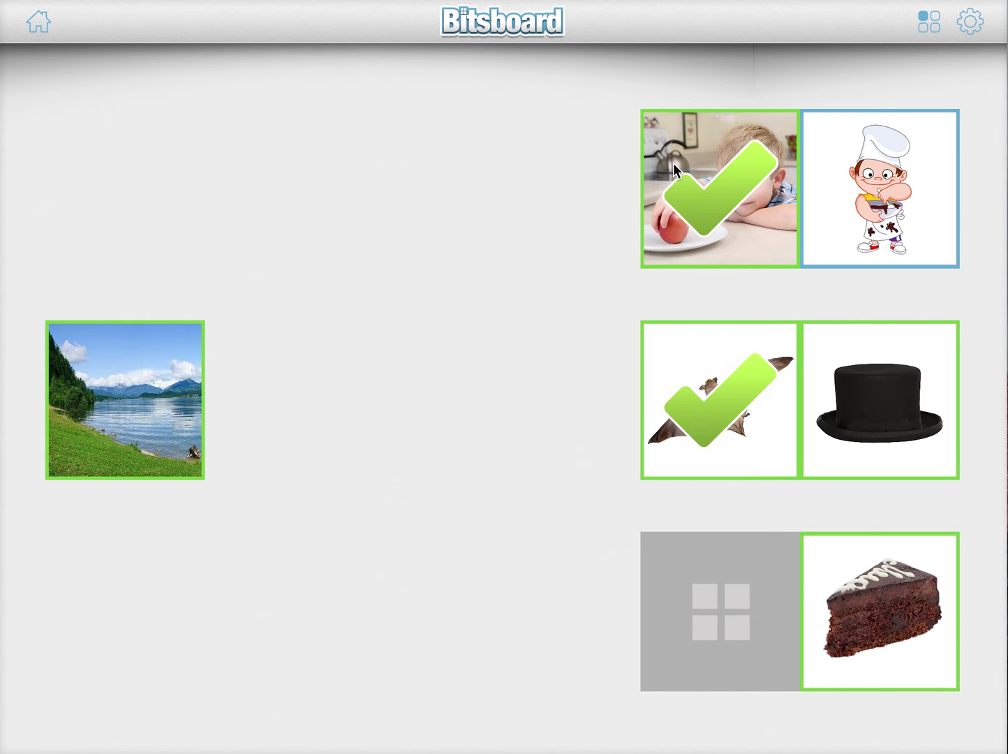
{"action": "left_click", "coordinate": [38, 26]}
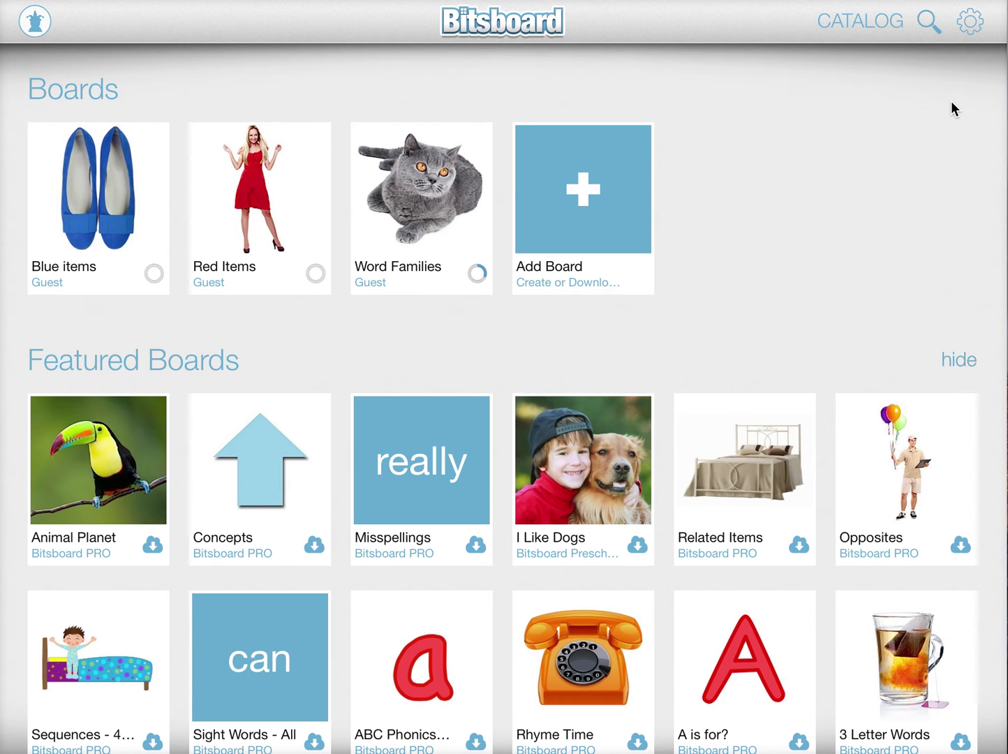
{"action": "left_click", "coordinate": [970, 22]}
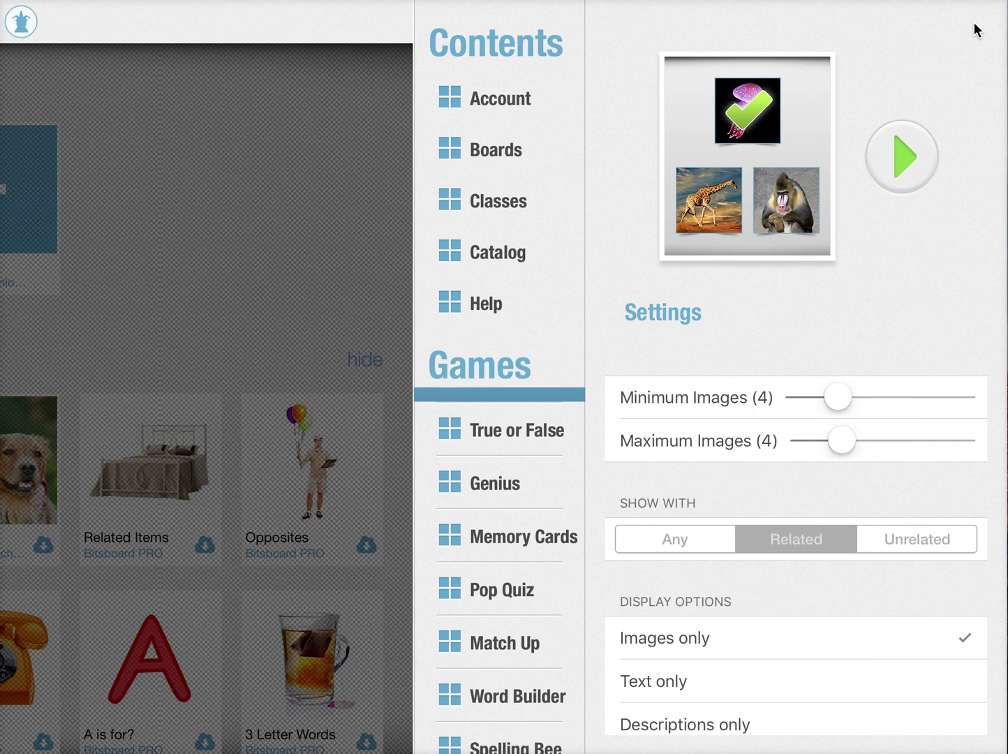
{"action": "left_click", "coordinate": [502, 164]}
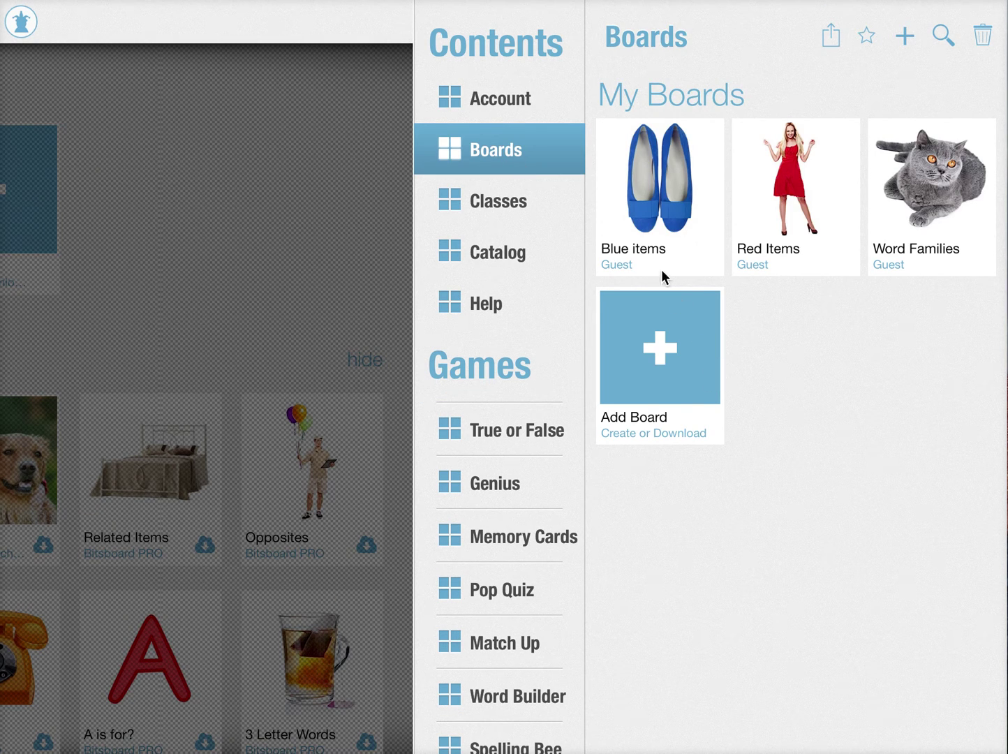
{"action": "left_click", "coordinate": [637, 221]}
{"action": "left_click", "coordinate": [772, 176]}
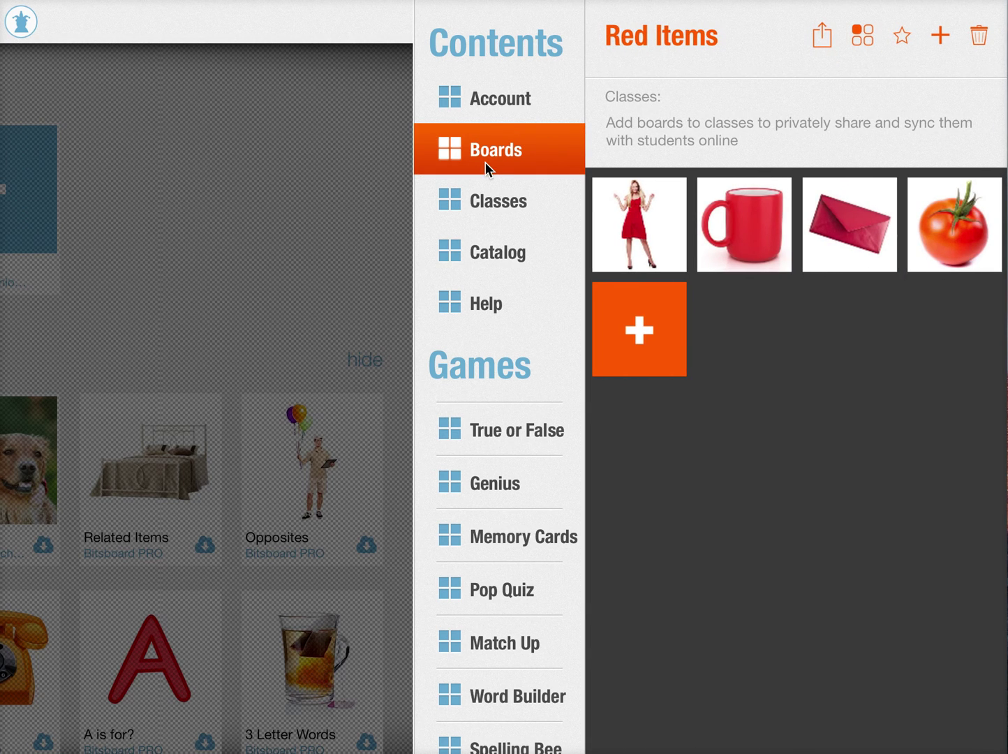
{"action": "left_click", "coordinate": [473, 138]}
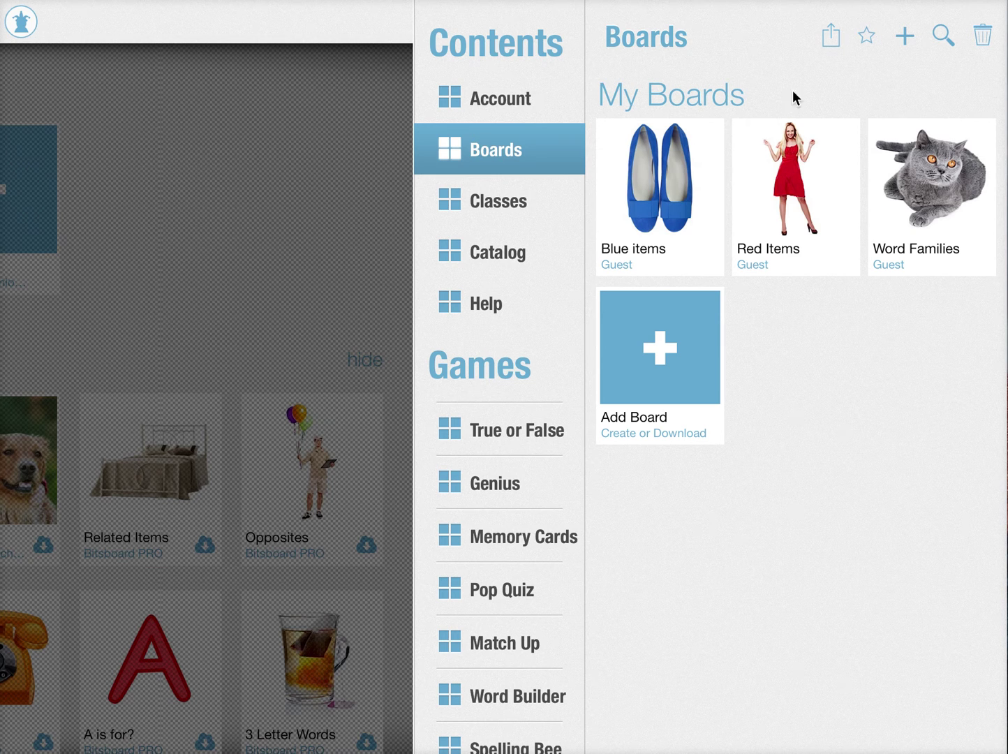
Step: Add a board by combining the Blue items and Red Items boards
{"action": "left_click", "coordinate": [675, 381]}
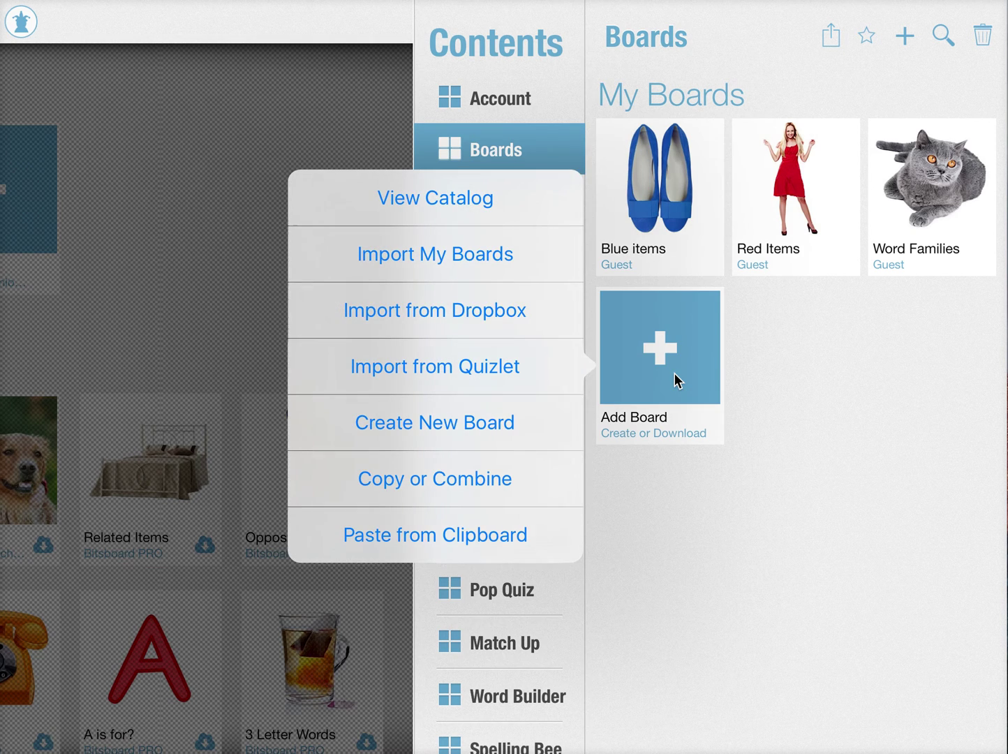
{"action": "left_click", "coordinate": [429, 479]}
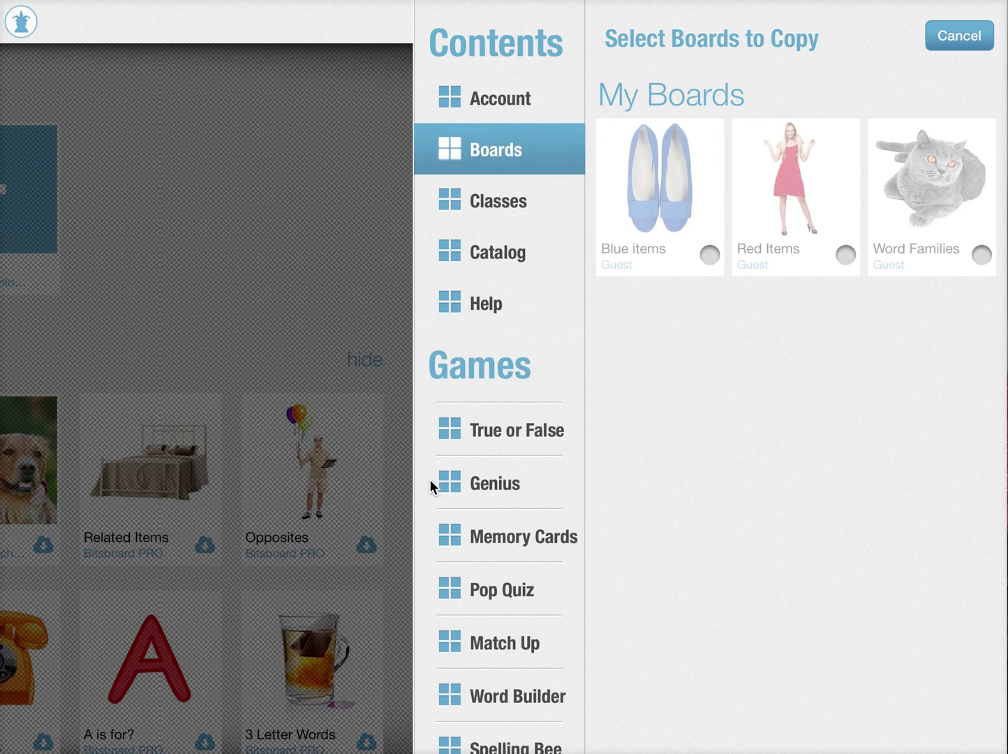
{"action": "left_click", "coordinate": [674, 224]}
{"action": "left_click", "coordinate": [813, 226]}
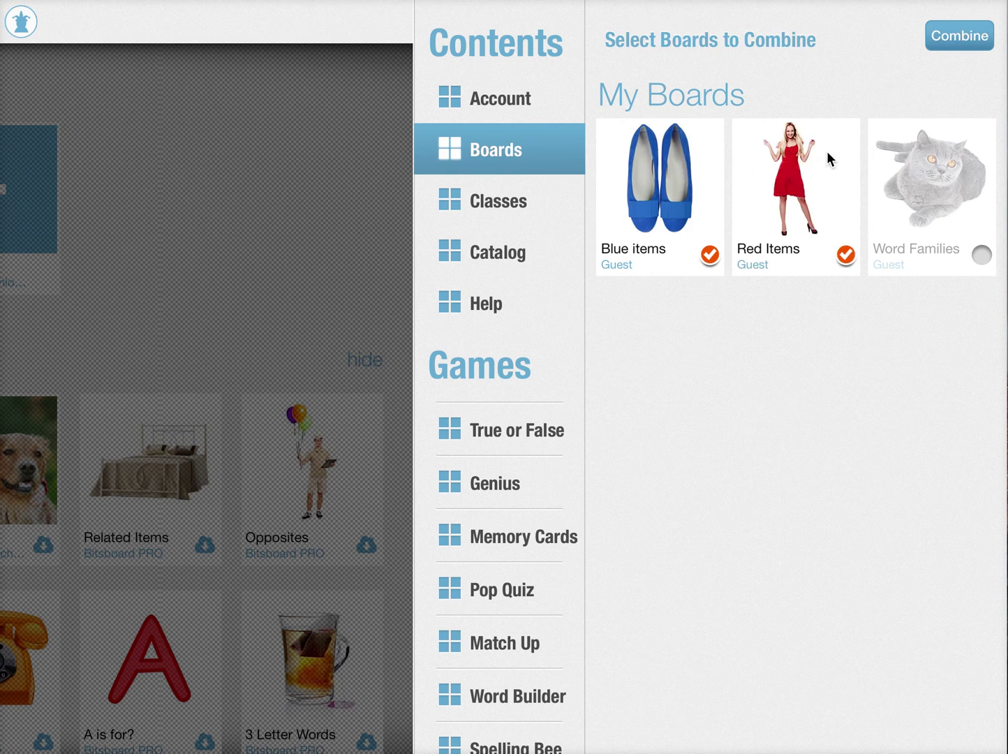
{"action": "left_click", "coordinate": [955, 35]}
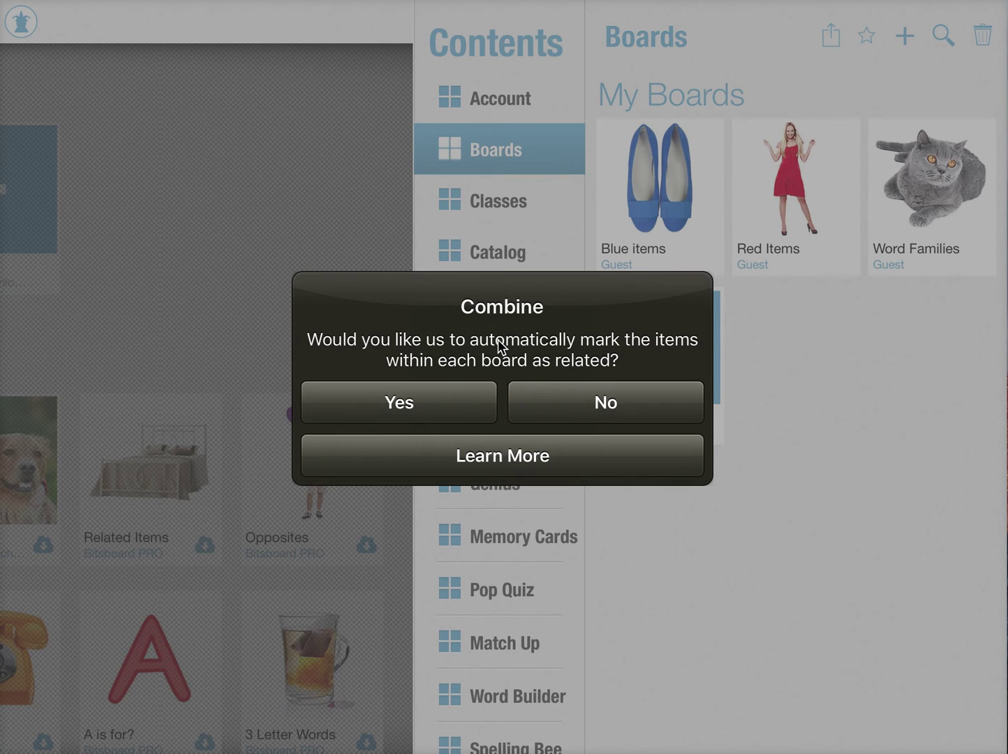
Step: Mark each board's items as related and name the combined board 'Learn Colors'
{"action": "left_click", "coordinate": [413, 392]}
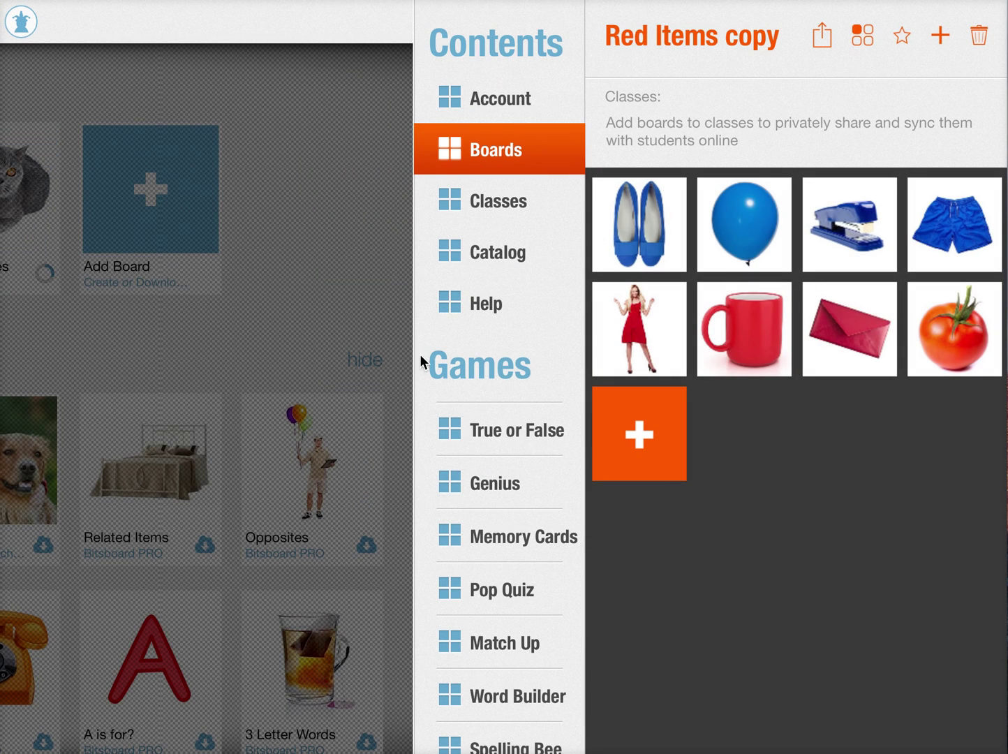
{"action": "left_click", "coordinate": [707, 30]}
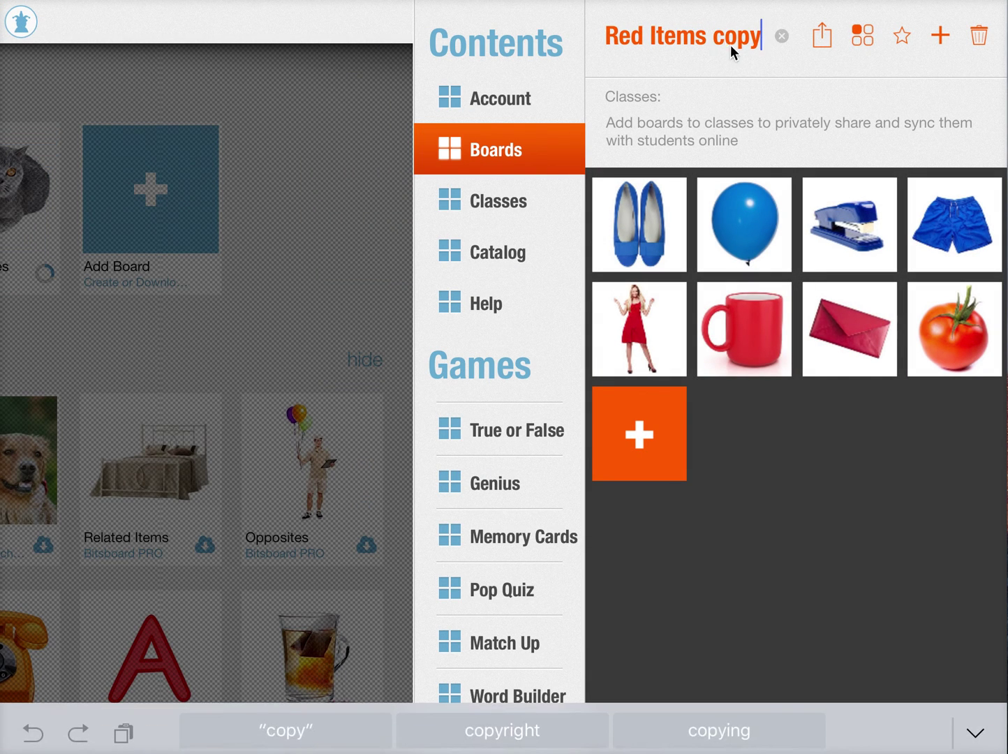
{"action": "left_click", "coordinate": [781, 34]}
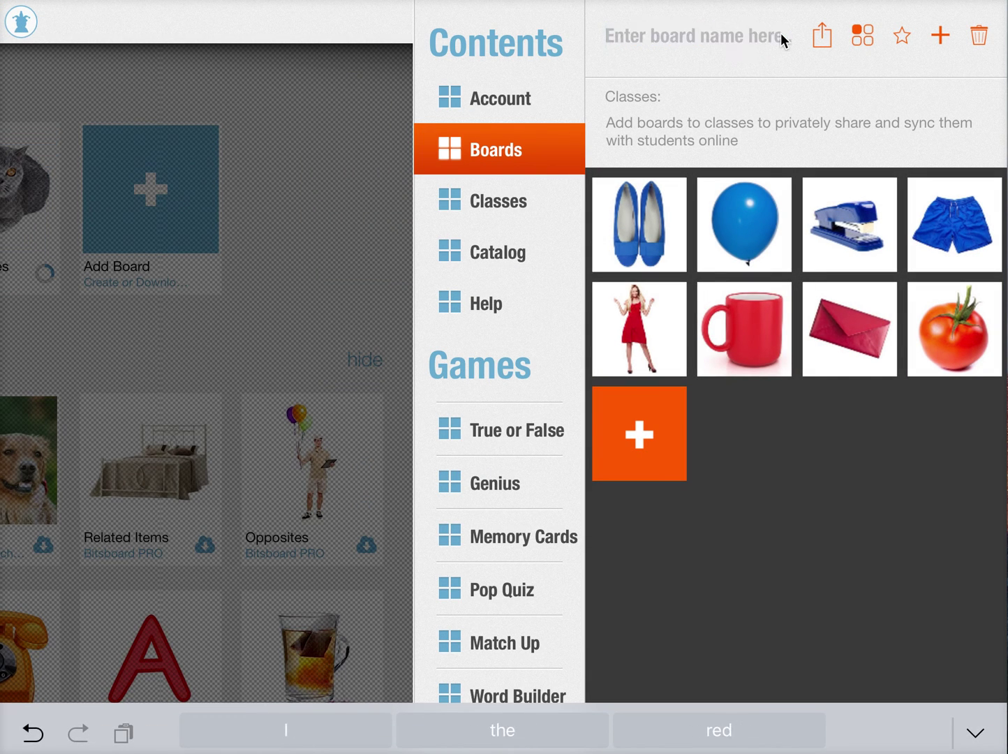
{"action": "type", "text": "Learn"}
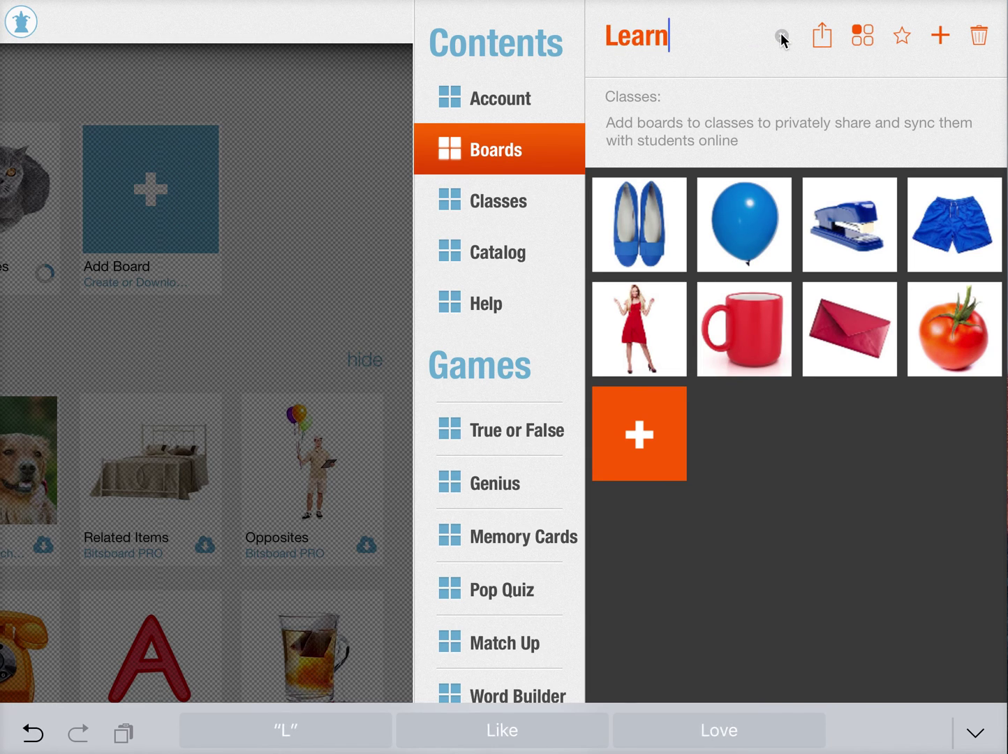
{"action": "type", "text": " Colors"}
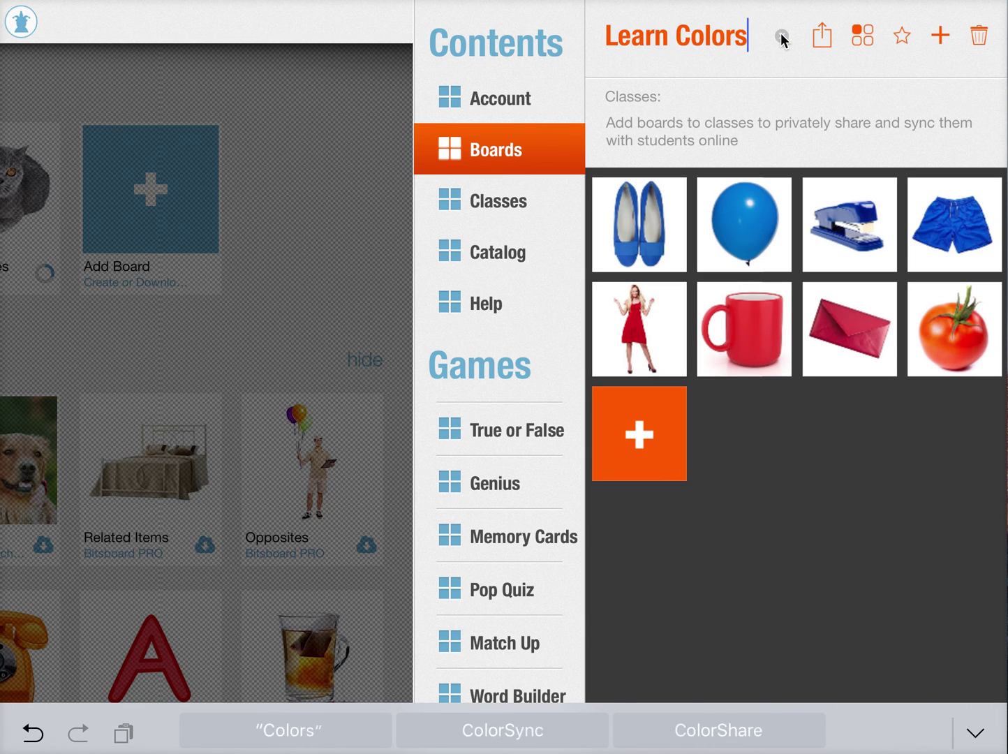
{"action": "key", "text": "Return"}
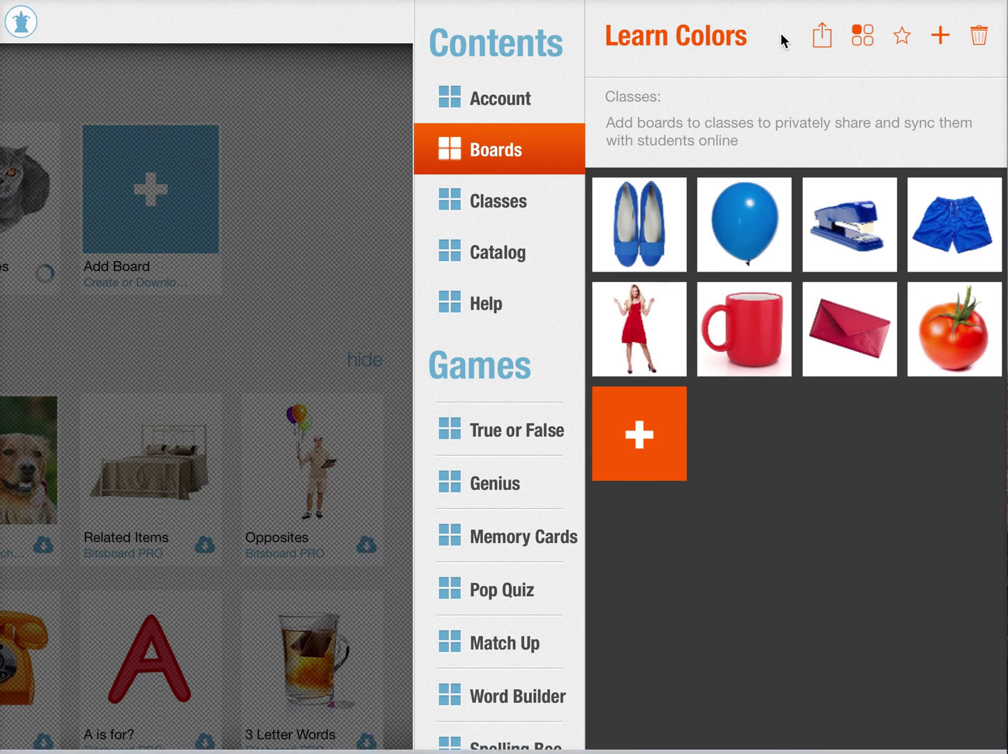
{"action": "left_click", "coordinate": [526, 138]}
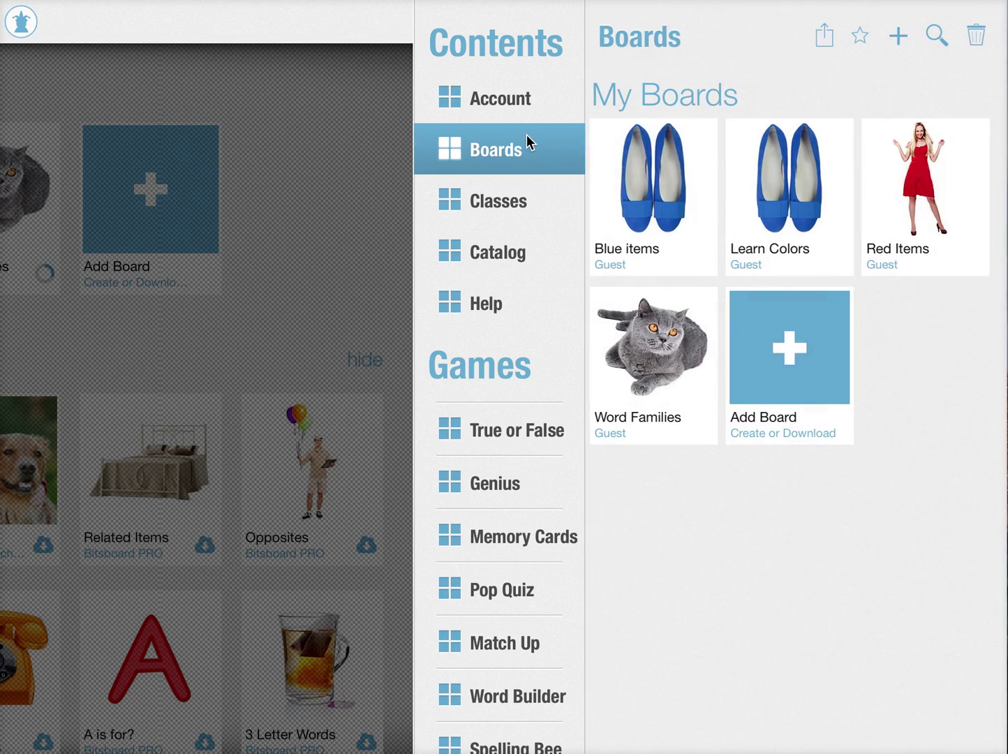
Step: Play Photo Touch on the Learn Colors board and answer with the balloon
{"action": "left_click", "coordinate": [337, 159]}
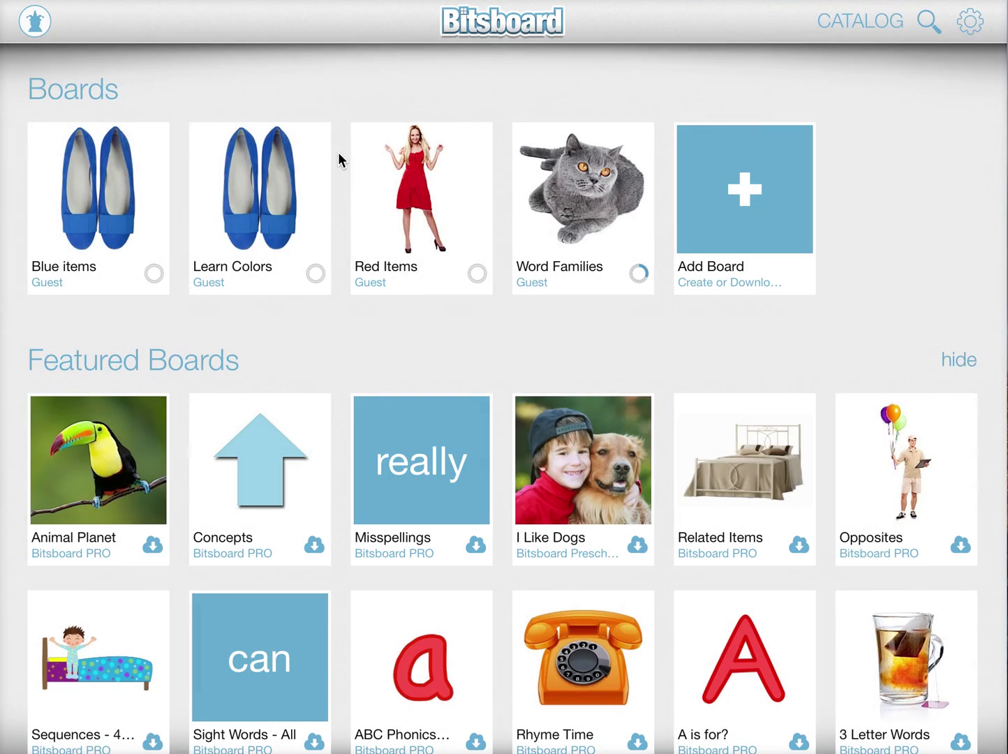
{"action": "left_click", "coordinate": [256, 224]}
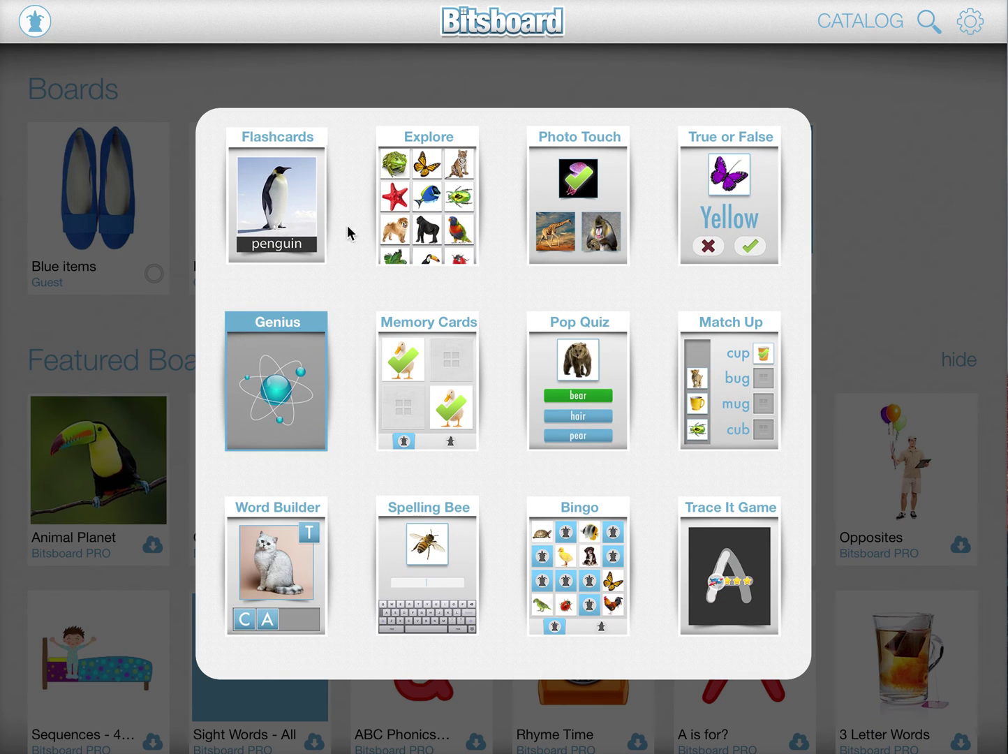
{"action": "left_click", "coordinate": [580, 194]}
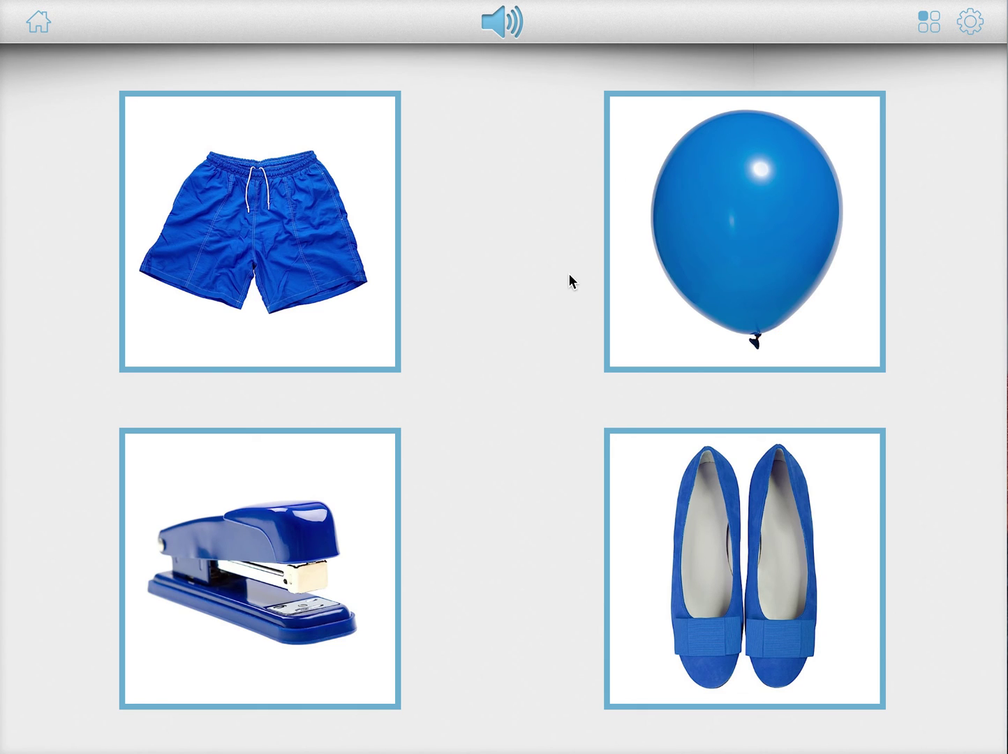
{"action": "left_click", "coordinate": [666, 249]}
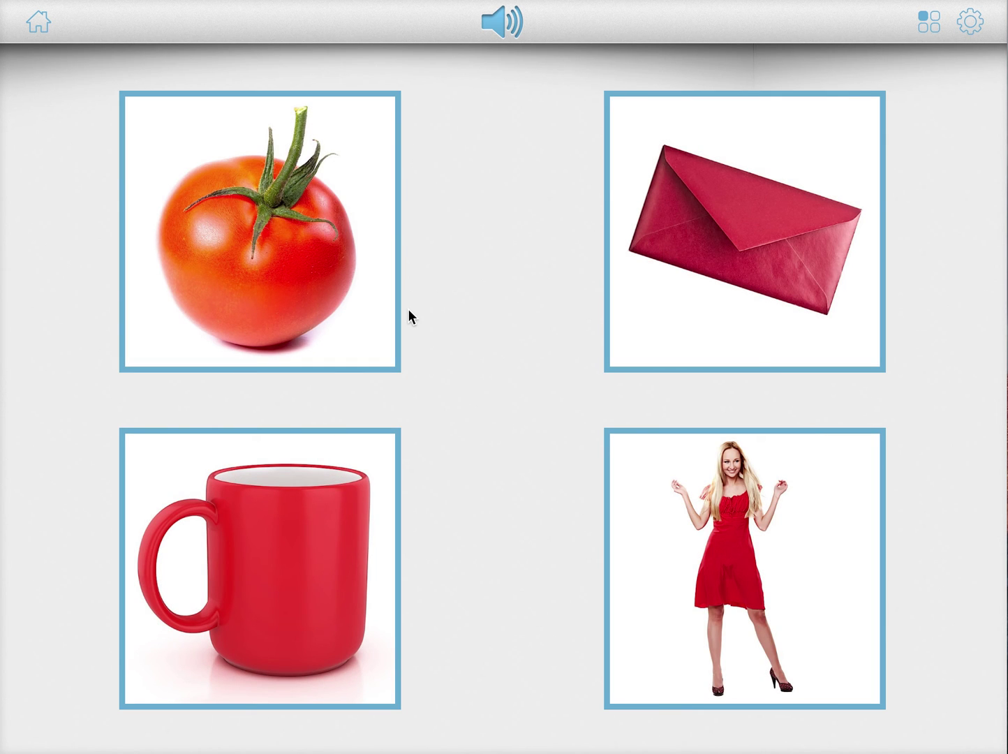
Step: Change Photo Touch's Show With setting to Unrelated and resume the game
{"action": "left_click", "coordinate": [973, 16]}
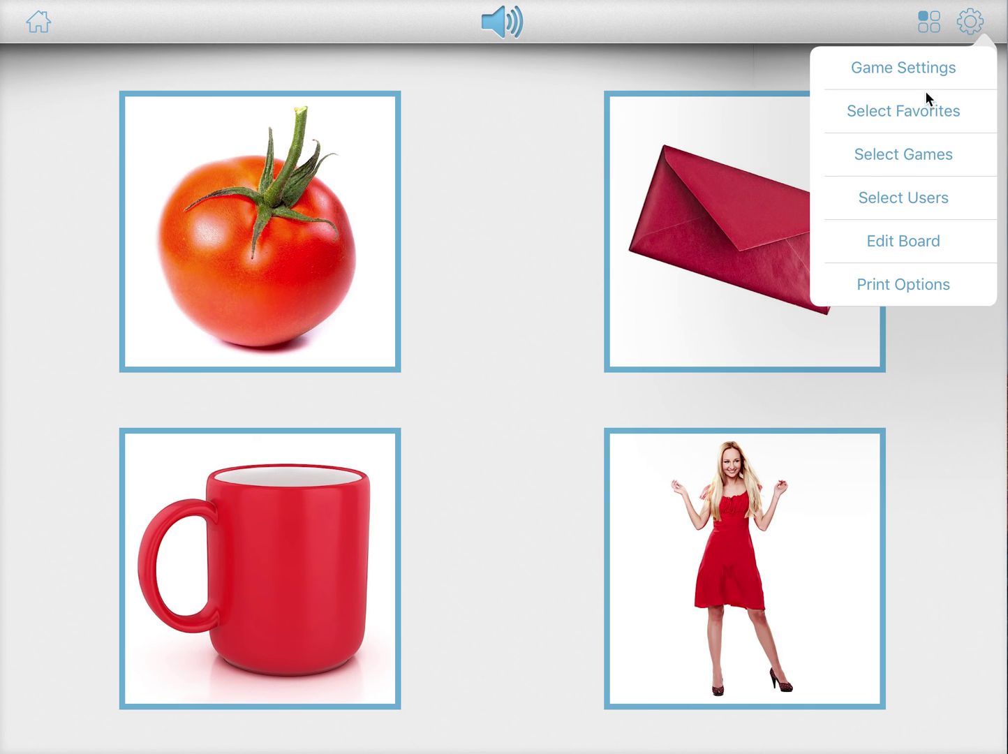
{"action": "left_click", "coordinate": [921, 65]}
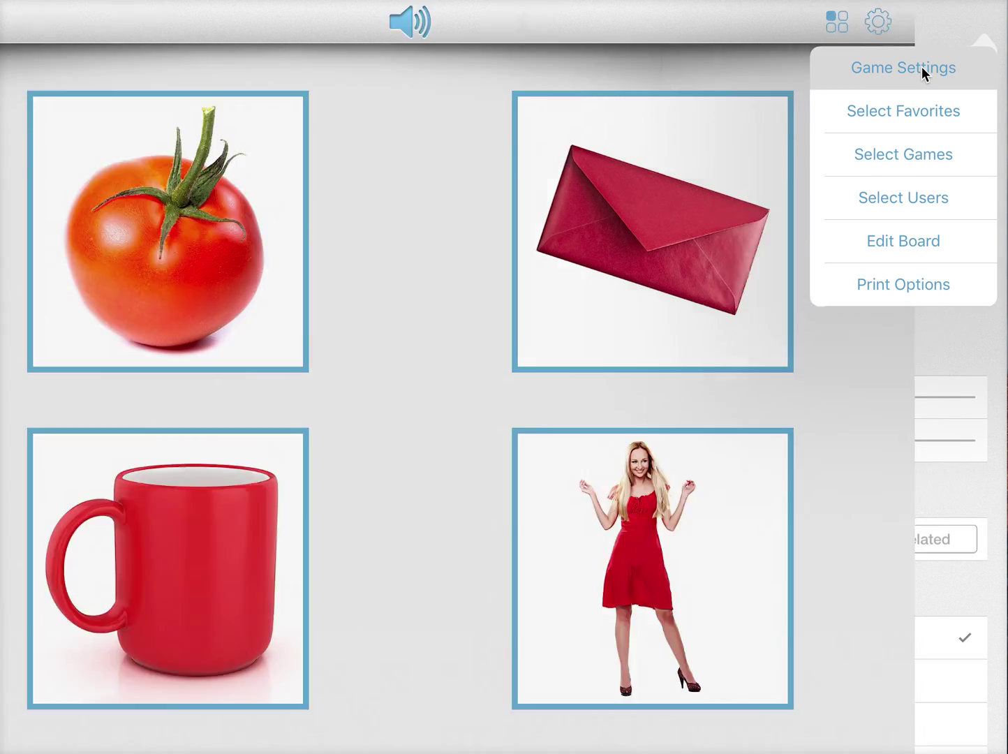
{"action": "left_click", "coordinate": [887, 538]}
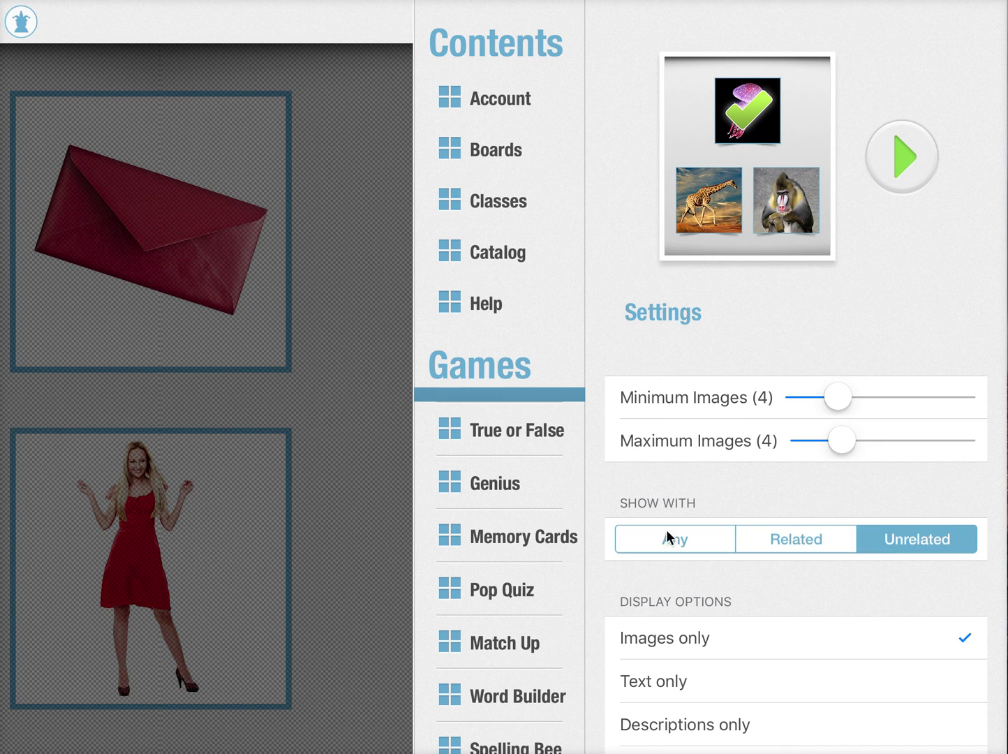
{"action": "left_click", "coordinate": [318, 399]}
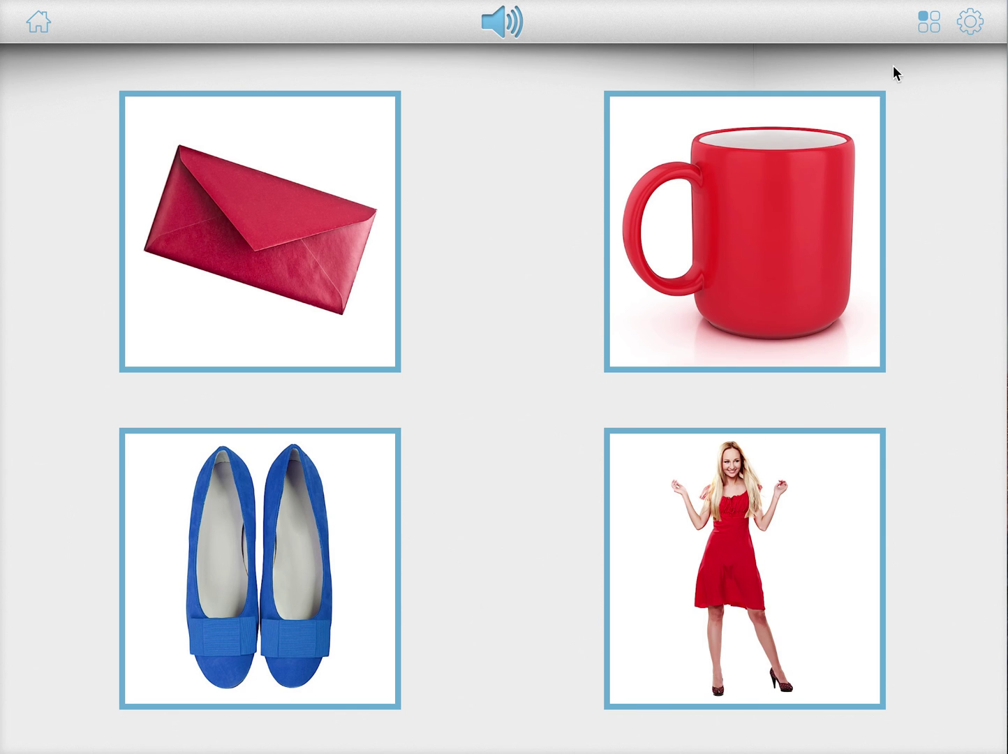
{"action": "left_click", "coordinate": [929, 25]}
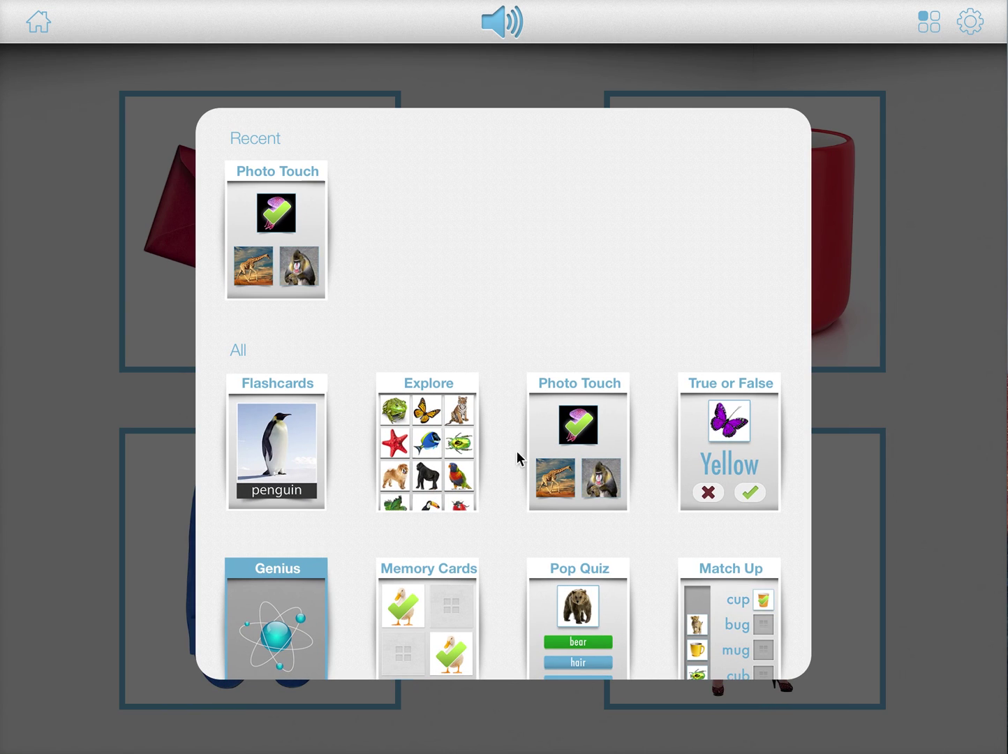
Step: Start Odd One Out on the Learn Colors board from the activity list
{"action": "scroll", "coordinate": [515, 468], "scroll_direction": "down", "scroll_amount": 10}
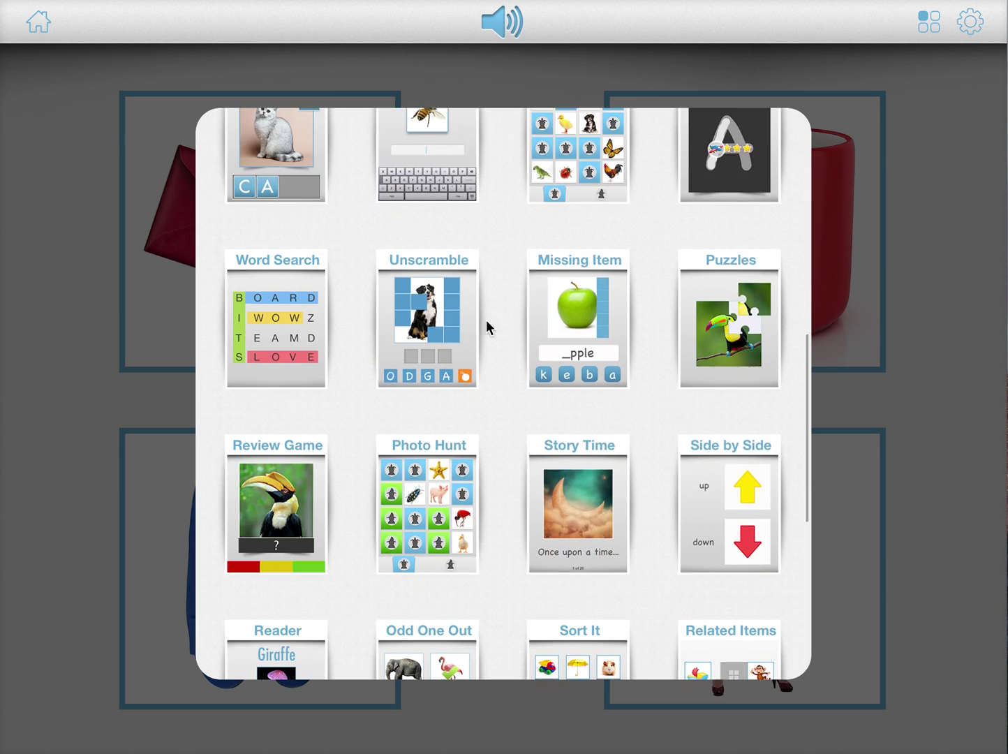
{"action": "scroll", "coordinate": [489, 413], "scroll_direction": "down", "scroll_amount": 2}
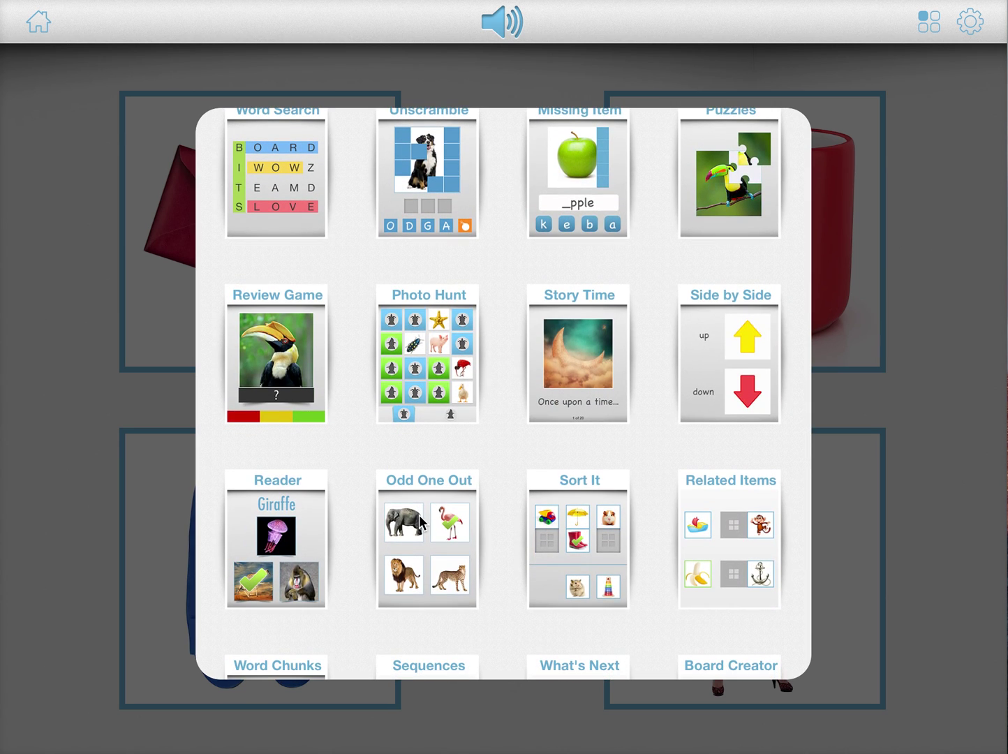
{"action": "left_click", "coordinate": [420, 520]}
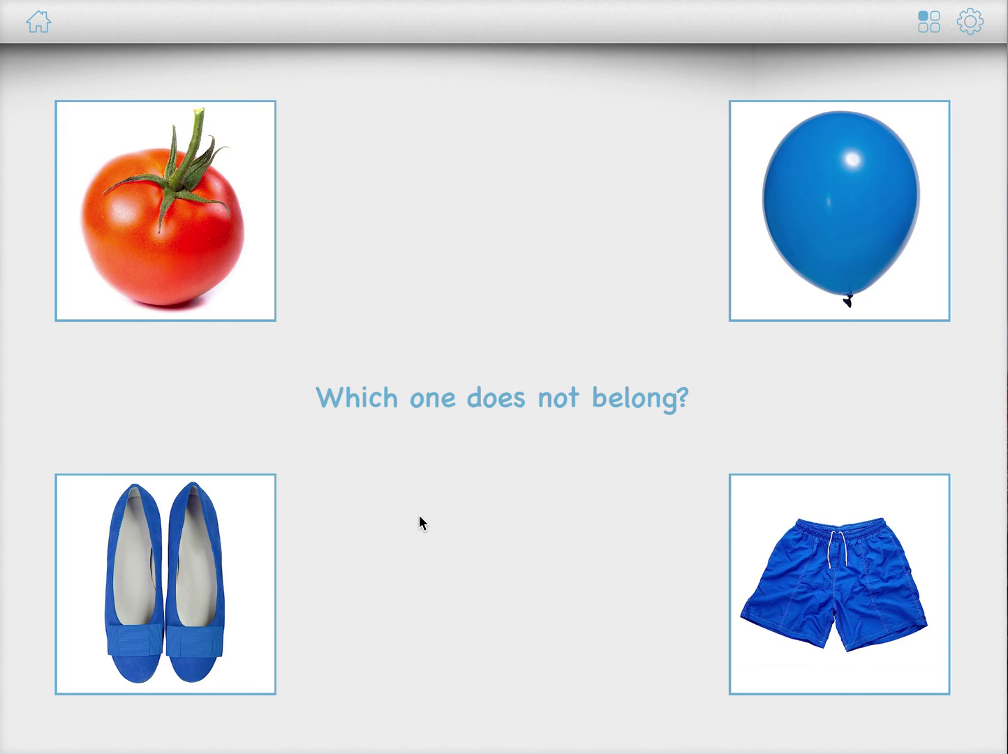